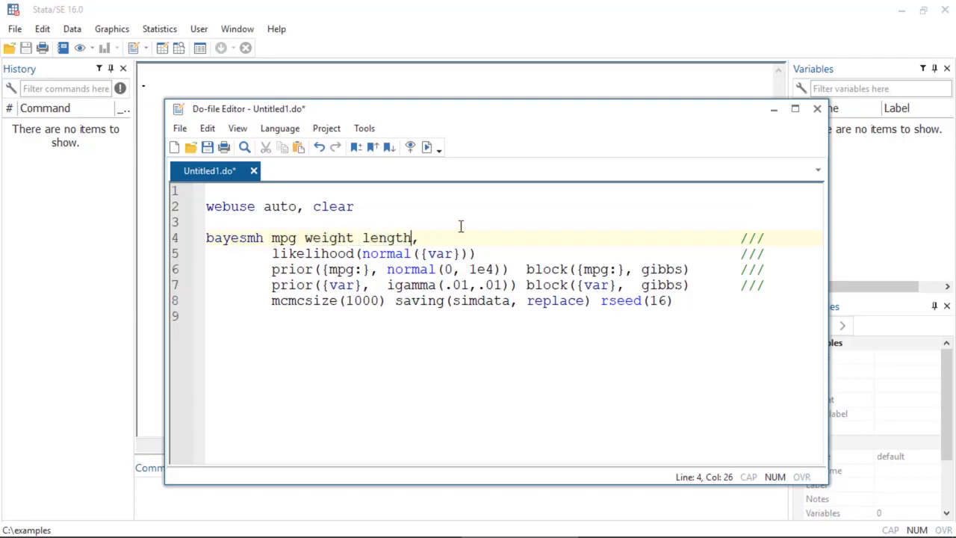
Run the do-file that loads the auto dataset and fits the Bayesian regression of mpg on weight and length.
{"action": "left_click", "coordinate": [428, 147]}
{"action": "left_click", "coordinate": [469, 41]}
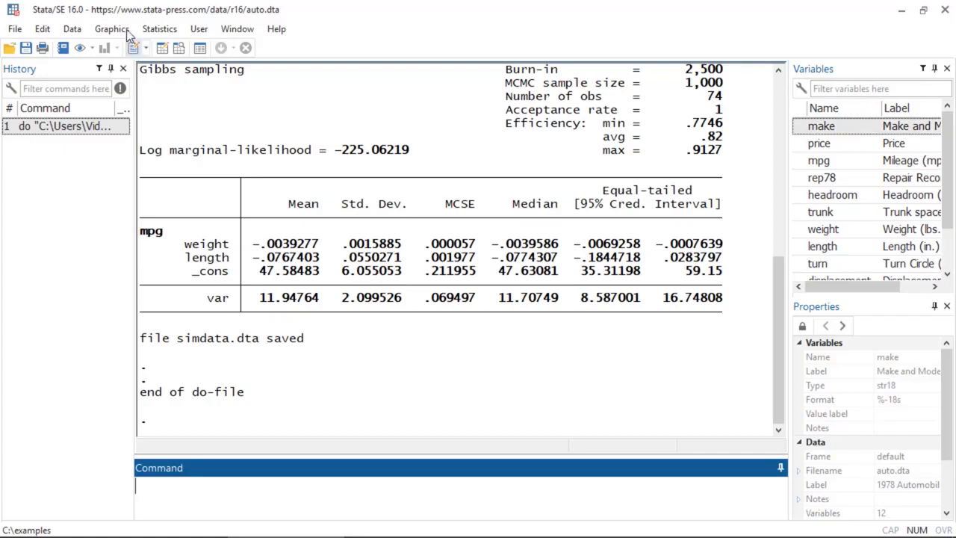
Compute the posterior mean of the simulated outcomes for mpg as a new variable named mpg_pr.
{"action": "left_click", "coordinate": [155, 33]}
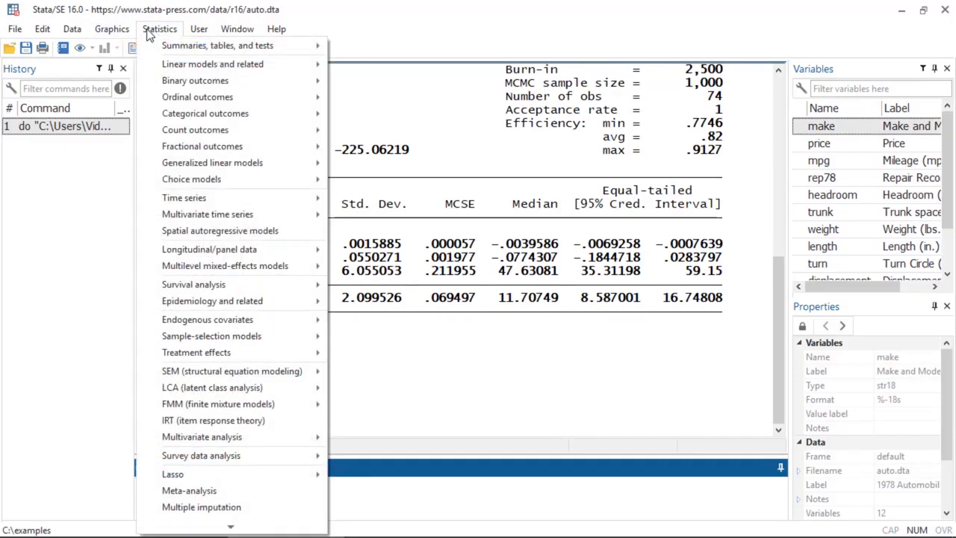
{"action": "mouse_move", "coordinate": [182, 527]}
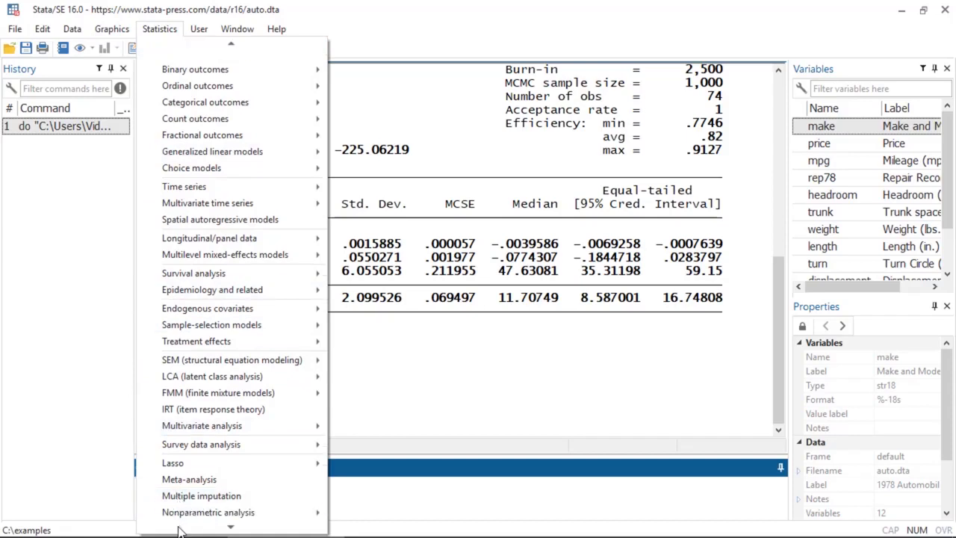
{"action": "mouse_move", "coordinate": [185, 487]}
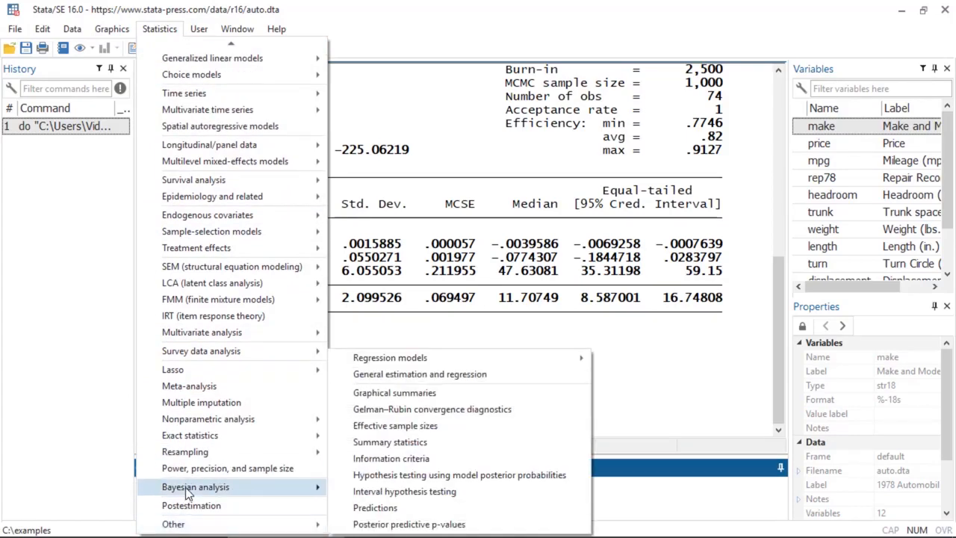
{"action": "left_click", "coordinate": [375, 508]}
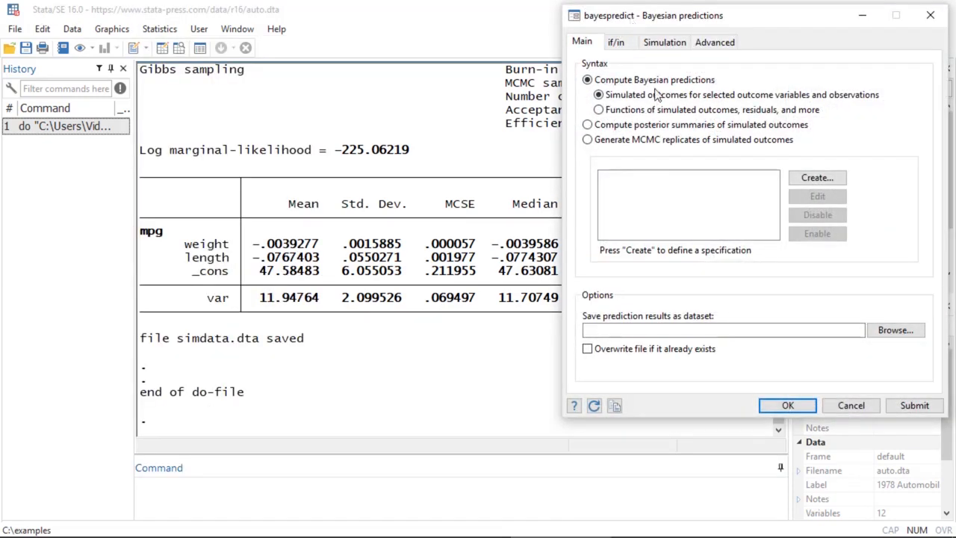
{"action": "left_click", "coordinate": [588, 126]}
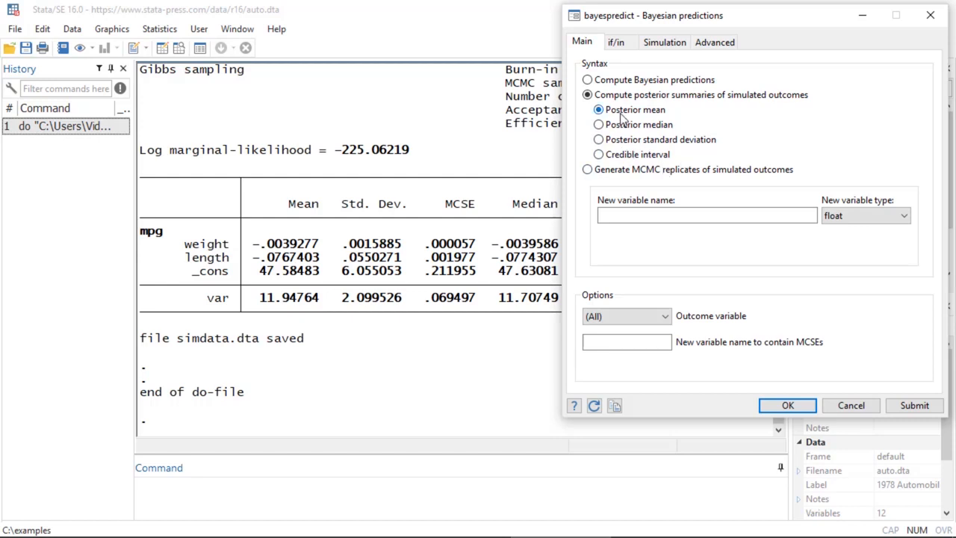
{"action": "left_click", "coordinate": [652, 215]}
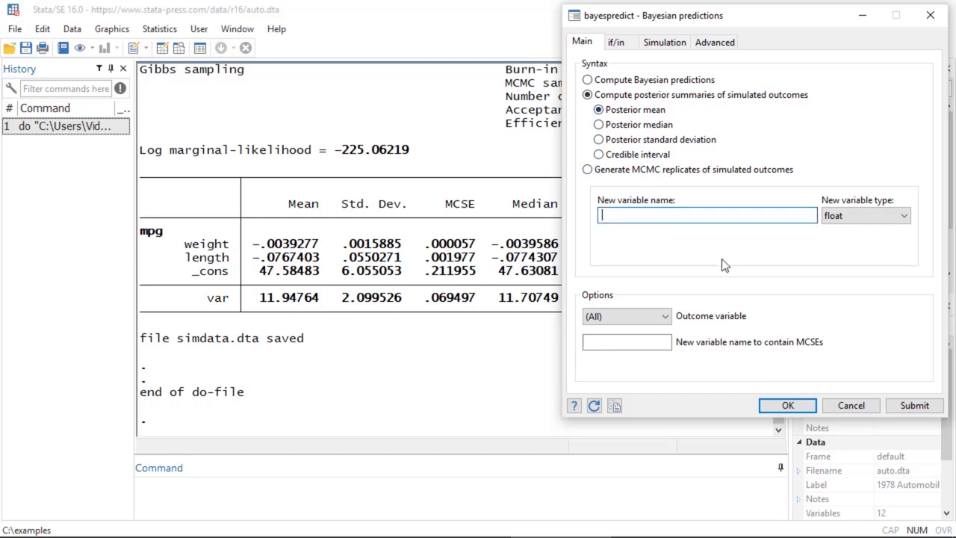
{"action": "type", "text": "mpg_pr"}
{"action": "left_click", "coordinate": [667, 316]}
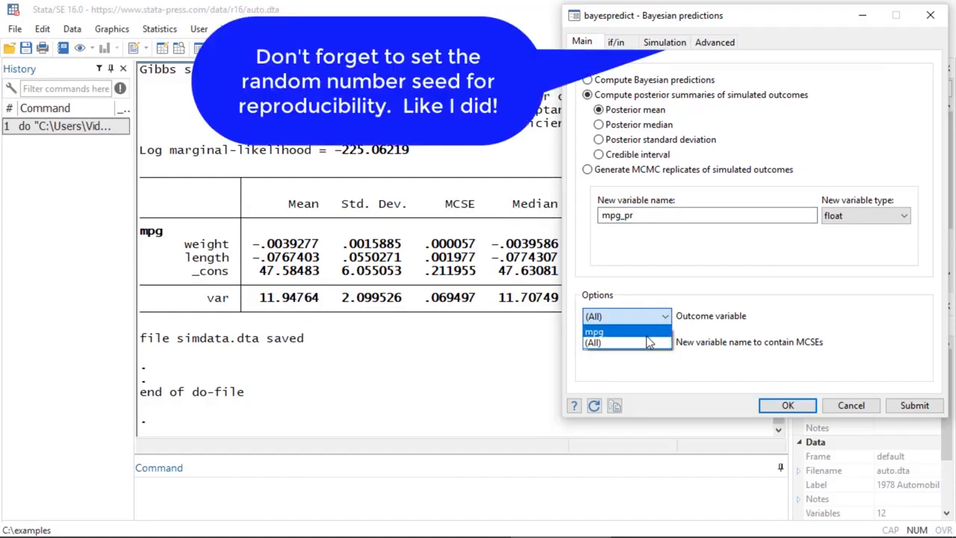
{"action": "left_click", "coordinate": [645, 333]}
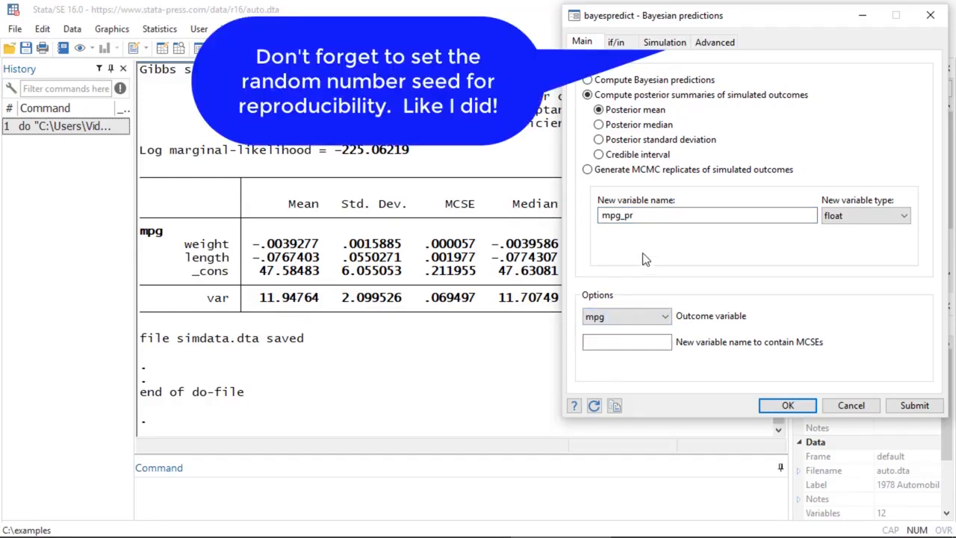
{"action": "left_click", "coordinate": [787, 405]}
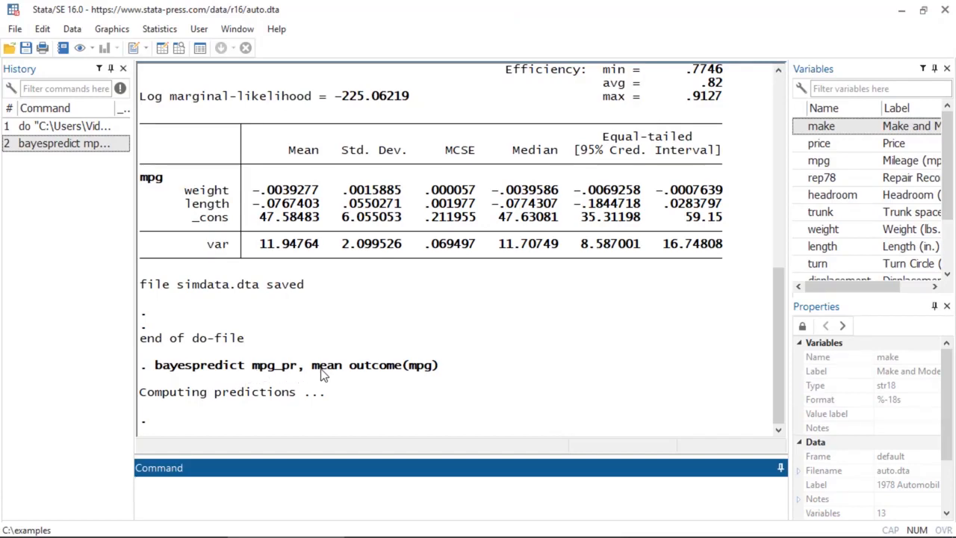
List all variables starting with mpg for observations 1 to 10 using "list mpg* in 1/10".
{"action": "left_click_drag", "start_coordinate": [312, 365], "coordinate": [355, 373]}
{"action": "left_click", "coordinate": [354, 373]}
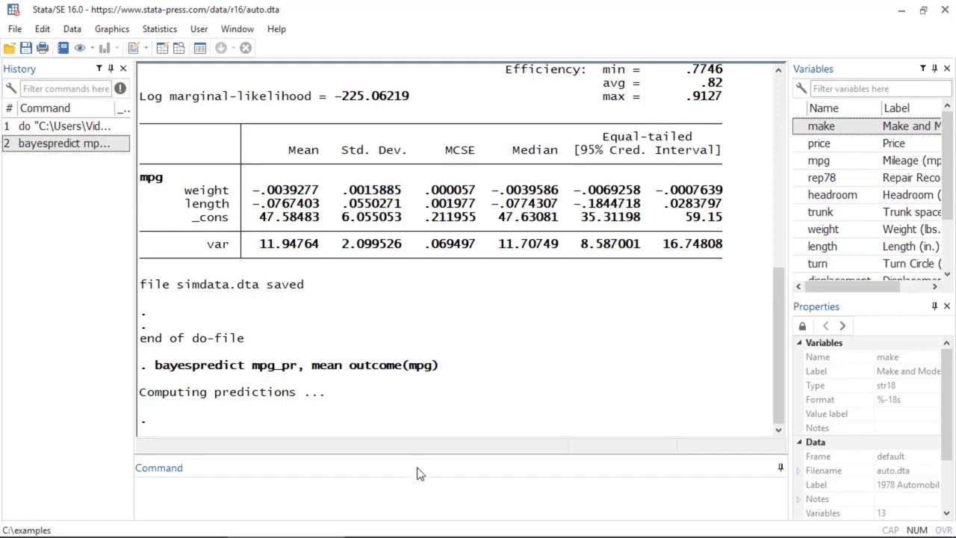
{"action": "left_click", "coordinate": [419, 492]}
{"action": "type", "text": "list mpg"}
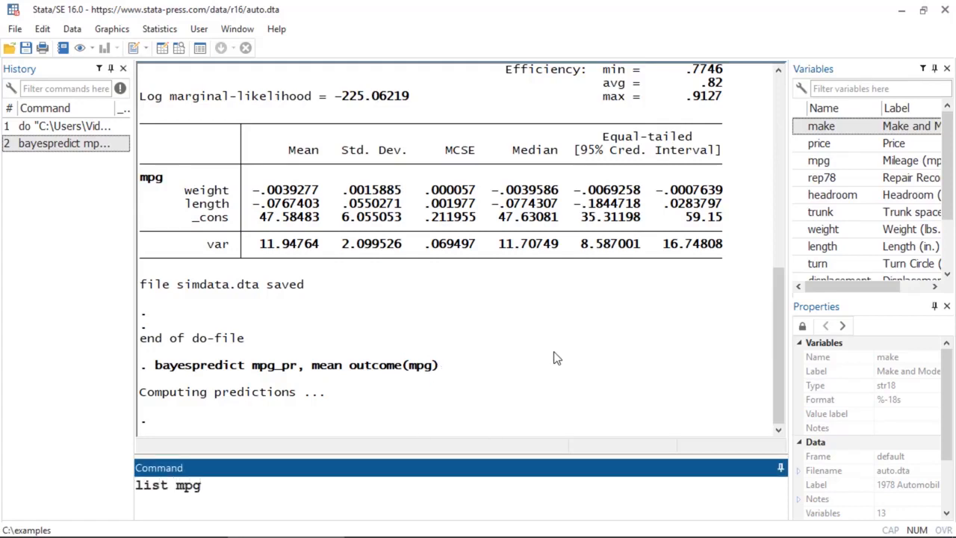
{"action": "type", "text": "* in 1/10"}
{"action": "key", "text": "Return"}
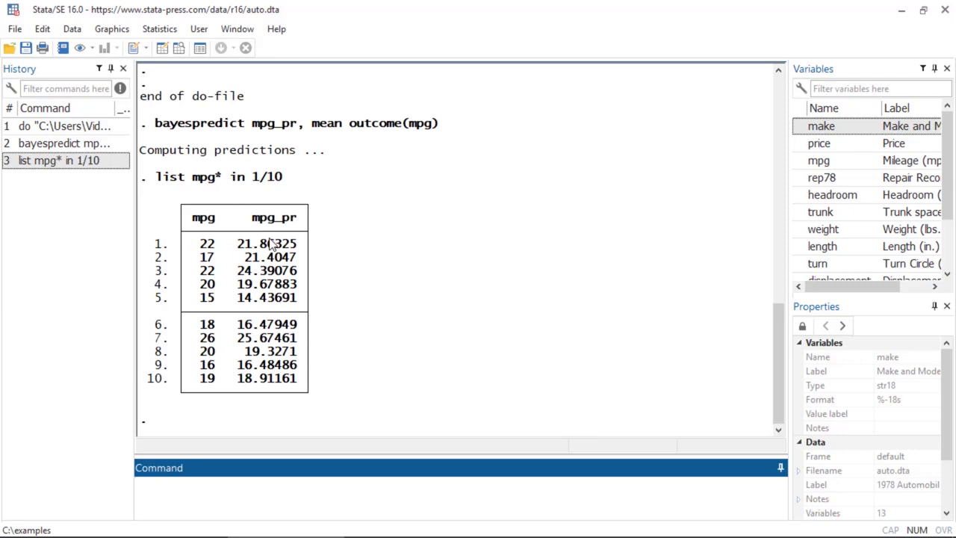
Generate 3 MCMC replicates of the simulated mpg outcome using the variable stub mpg_rep*.
{"action": "left_click", "coordinate": [156, 30]}
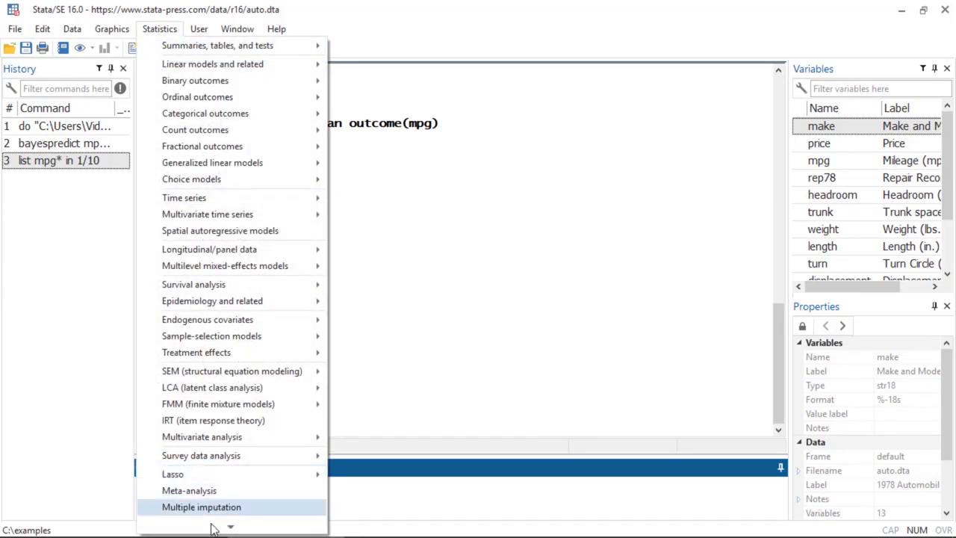
{"action": "mouse_move", "coordinate": [212, 528]}
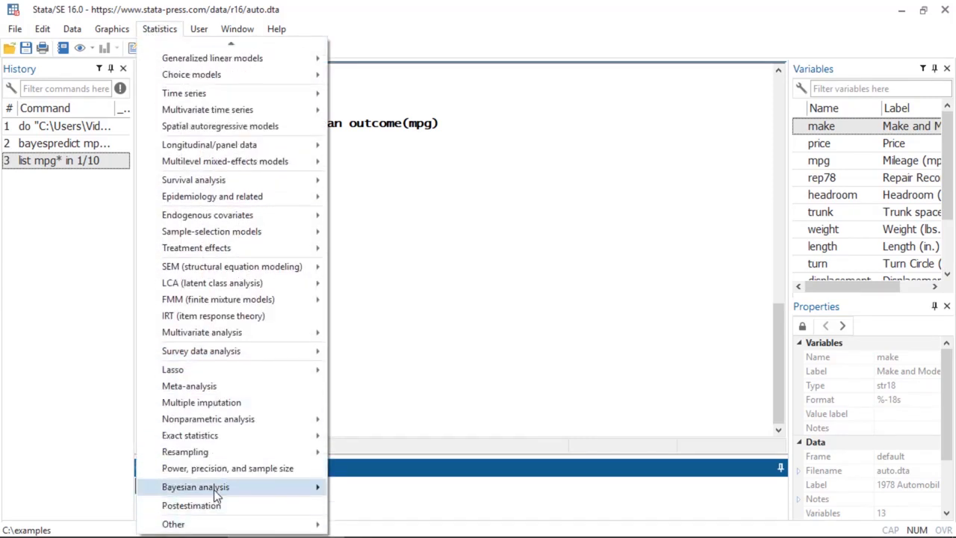
{"action": "mouse_move", "coordinate": [214, 489]}
{"action": "left_click", "coordinate": [377, 505]}
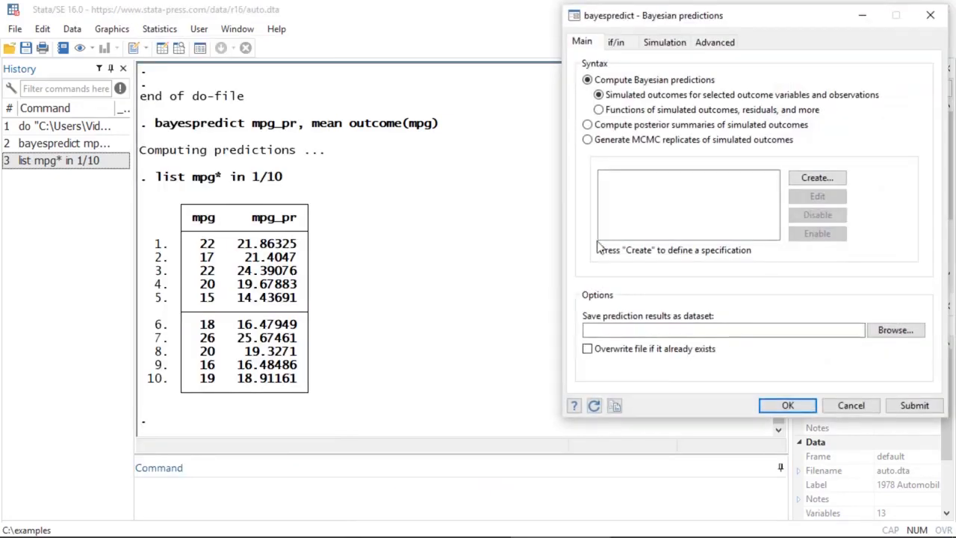
{"action": "left_click", "coordinate": [608, 140]}
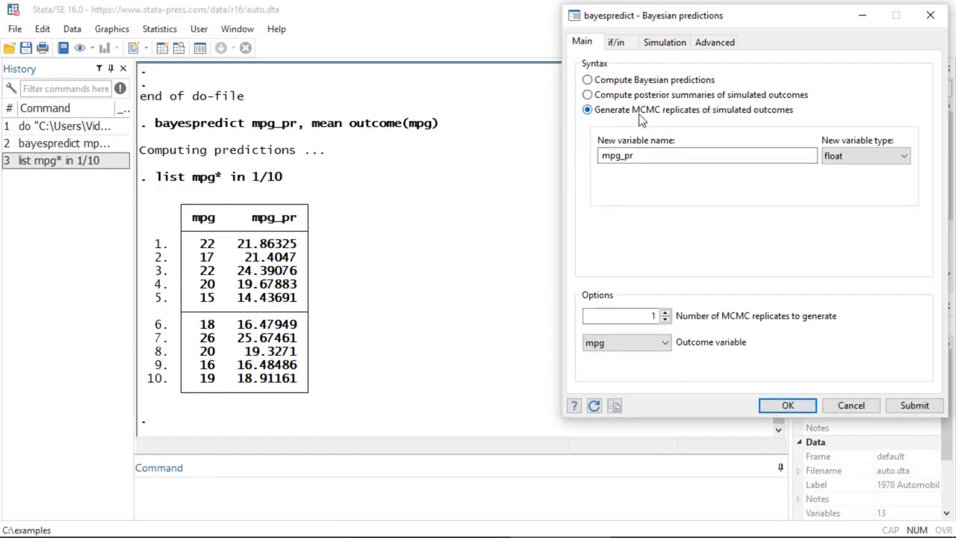
{"action": "left_click", "coordinate": [685, 156]}
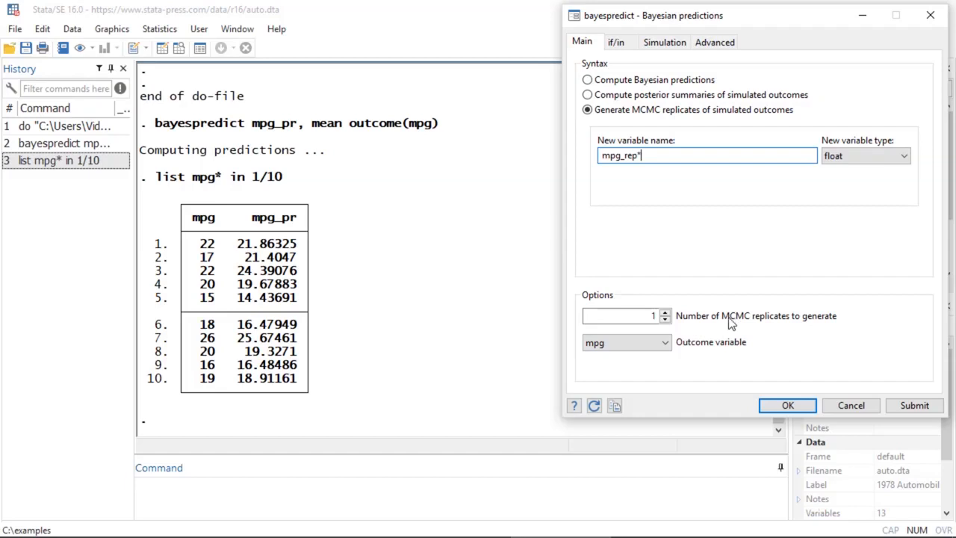
{"action": "left_click", "coordinate": [665, 312]}
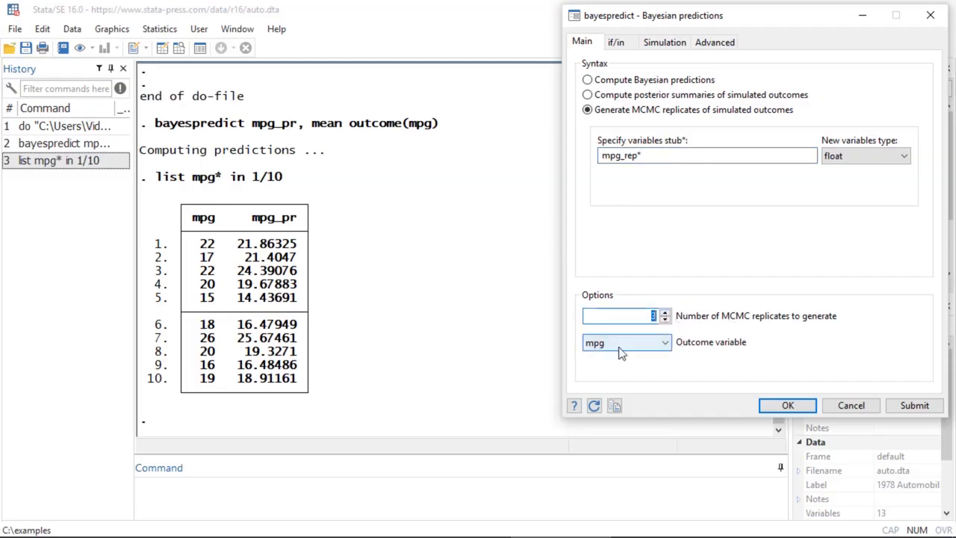
{"action": "left_click", "coordinate": [781, 412]}
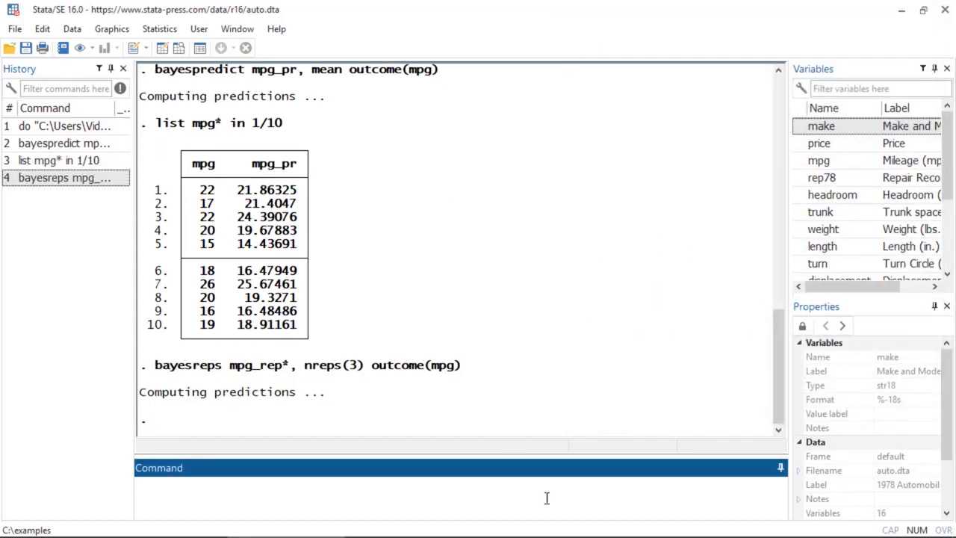
Run the earlier "list mpg* in 1/10" command again to include the replicate variables.
{"action": "key", "text": "Page_Up"}
{"action": "key", "text": "Page_Up"}
{"action": "key", "text": "Return"}
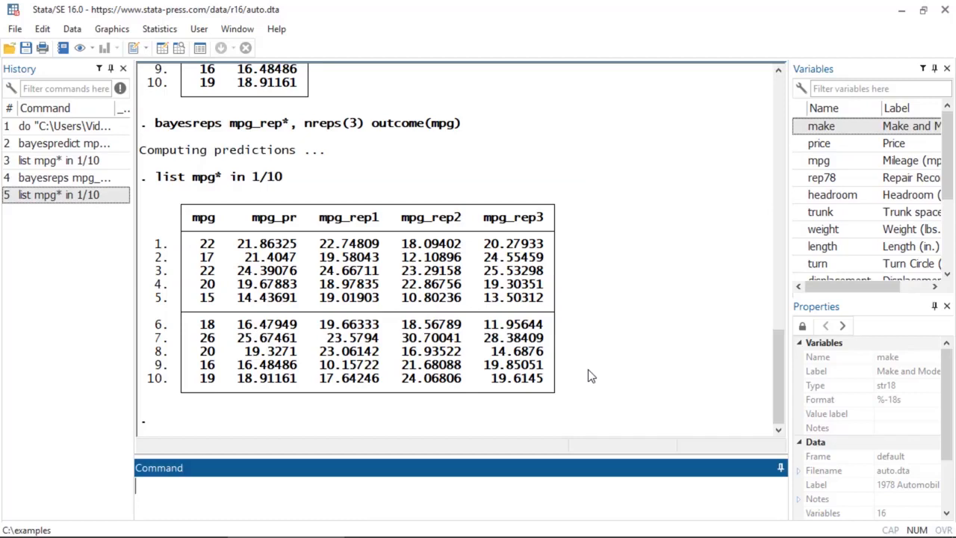
Define a Bayesian prediction specification of simulated outcomes for mpg over all observations.
{"action": "left_click", "coordinate": [147, 31]}
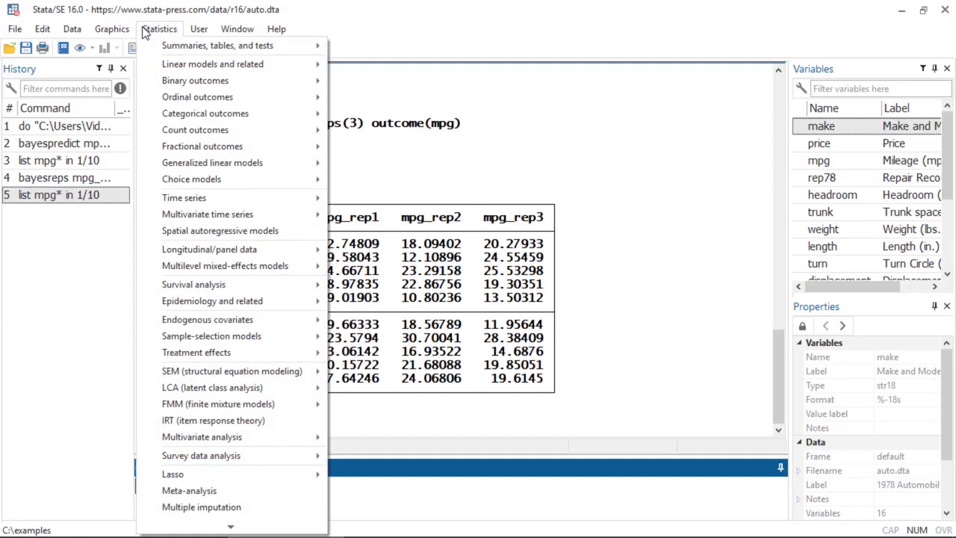
{"action": "mouse_move", "coordinate": [179, 529]}
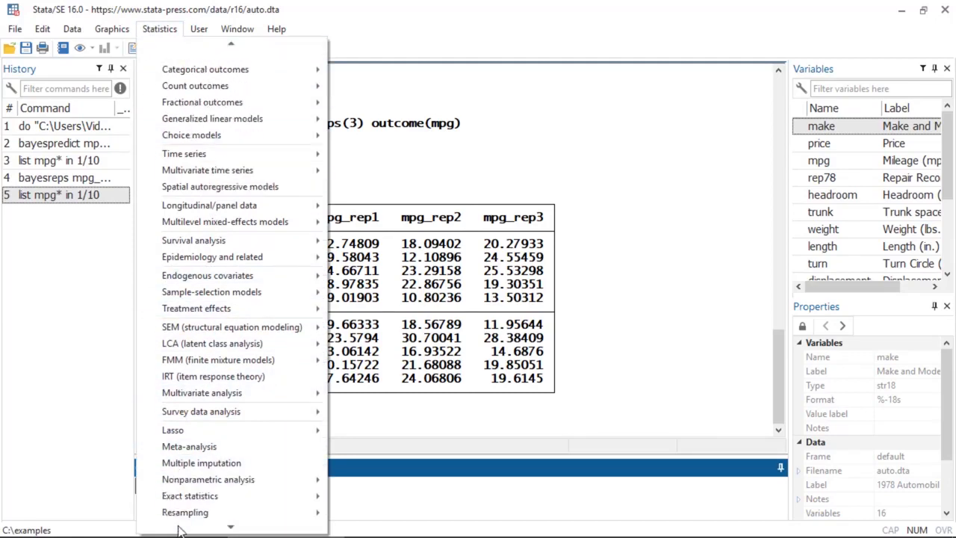
{"action": "mouse_move", "coordinate": [185, 489]}
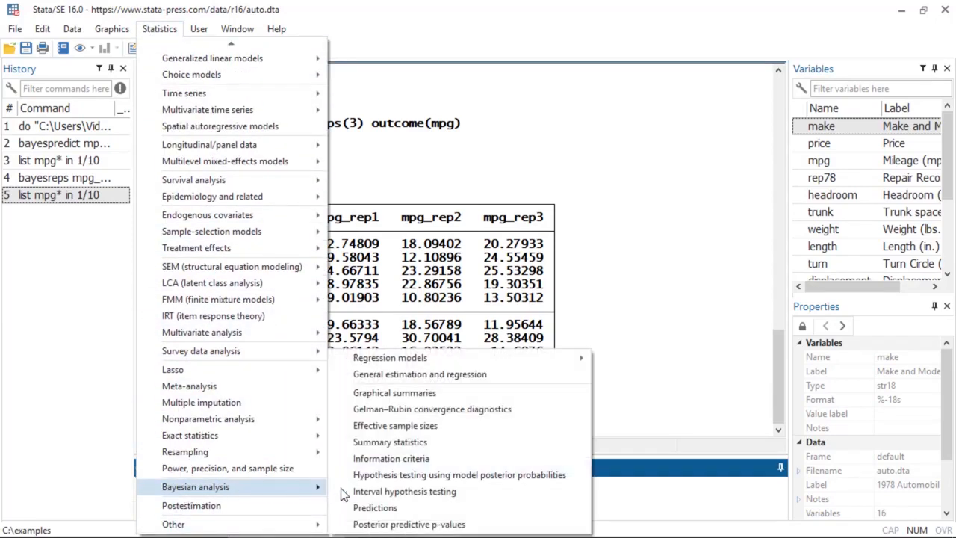
{"action": "left_click", "coordinate": [371, 508]}
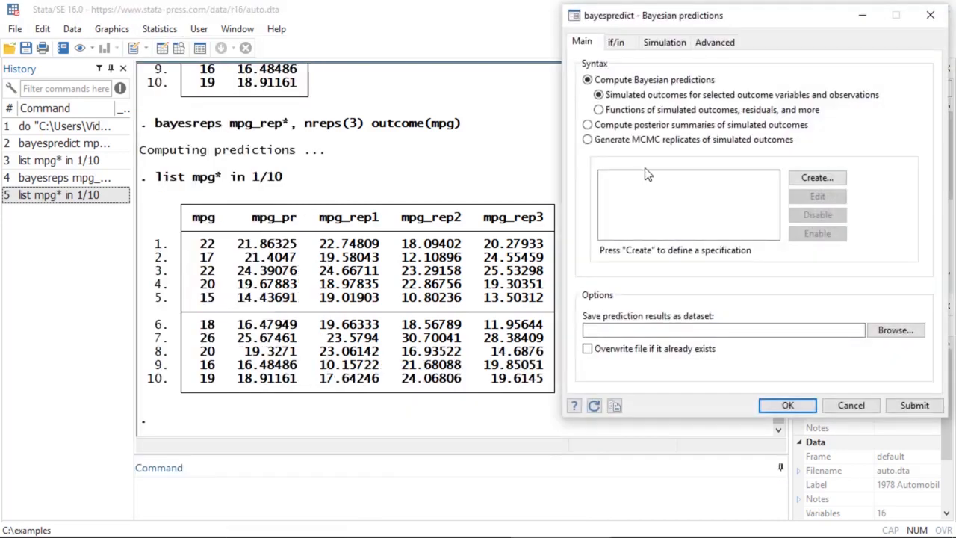
{"action": "left_click", "coordinate": [598, 93]}
{"action": "left_click", "coordinate": [836, 177]}
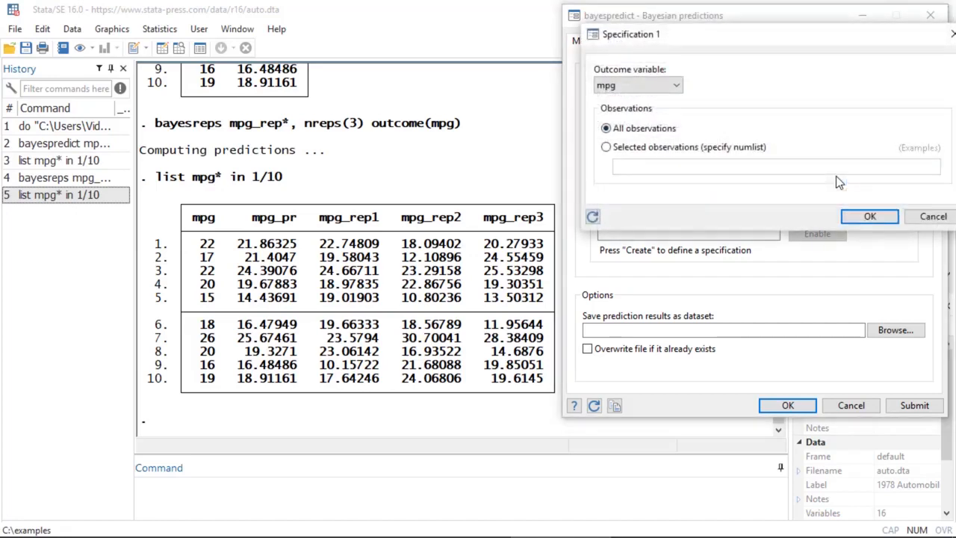
{"action": "left_click_drag", "start_coordinate": [677, 36], "coordinate": [644, 31]}
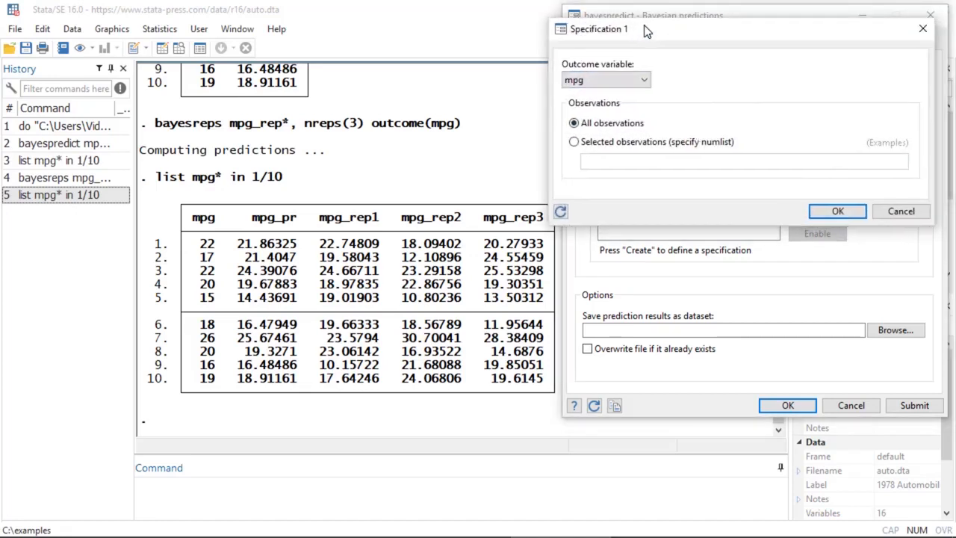
{"action": "left_click", "coordinate": [646, 79]}
{"action": "left_click", "coordinate": [646, 80]}
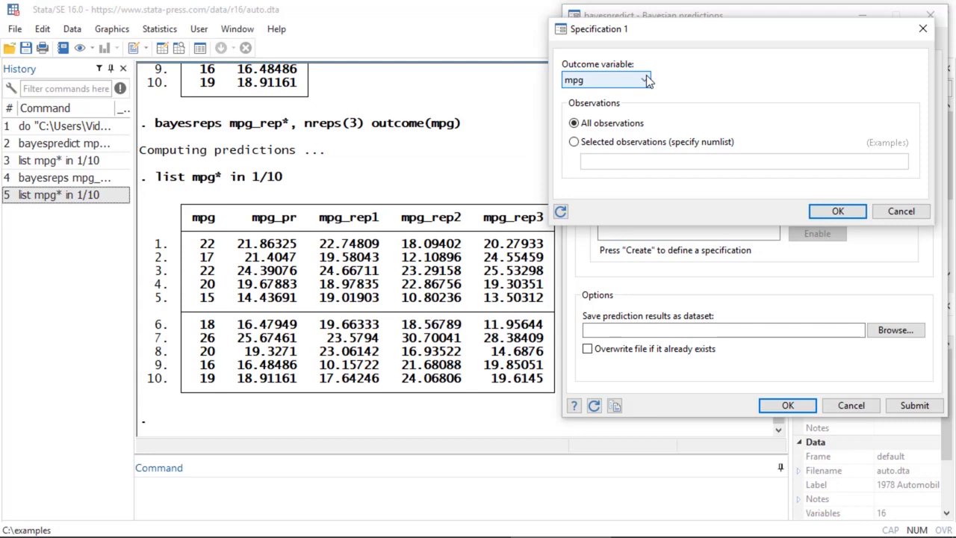
{"action": "left_click", "coordinate": [838, 211]}
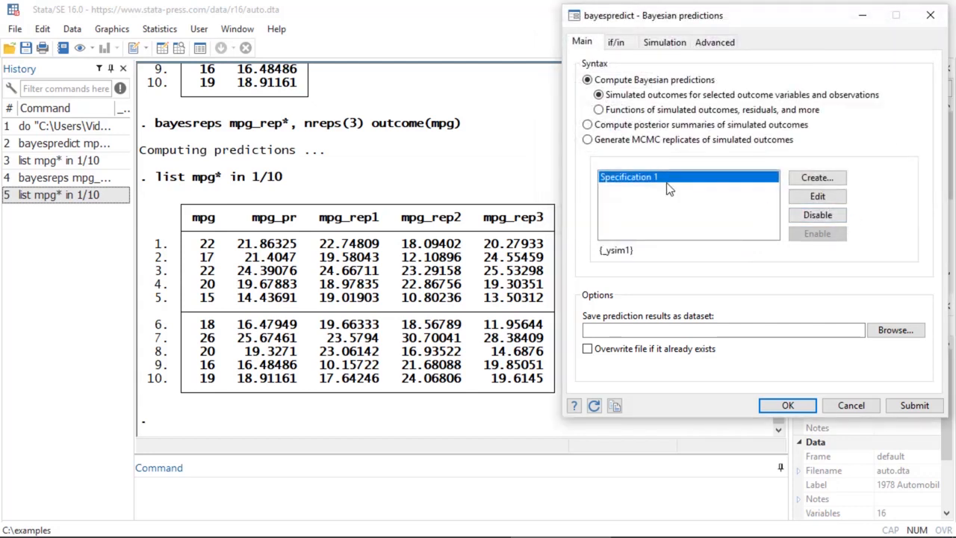
Save the prediction results as dataset mpgpr, allow overwriting an existing file, and run the prediction.
{"action": "left_click", "coordinate": [627, 331]}
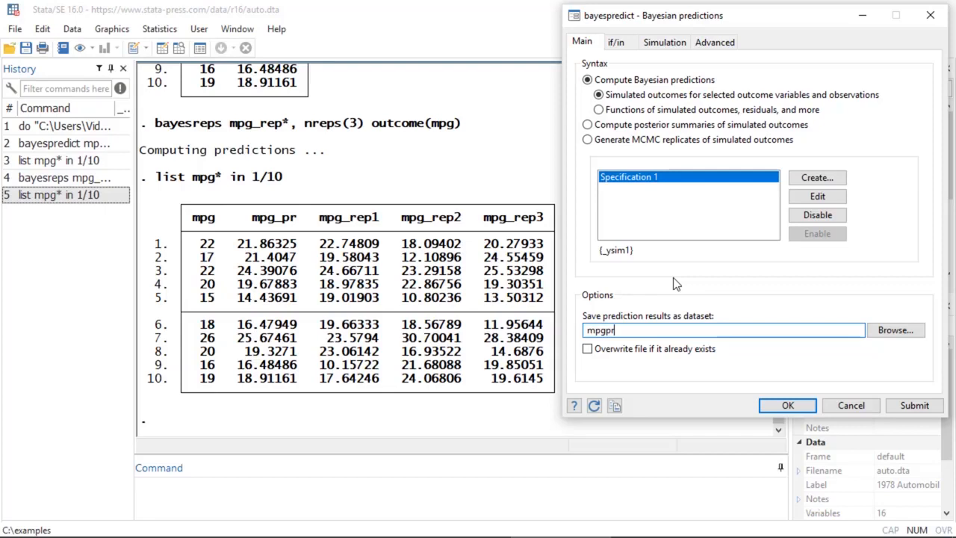
{"action": "left_click", "coordinate": [587, 349]}
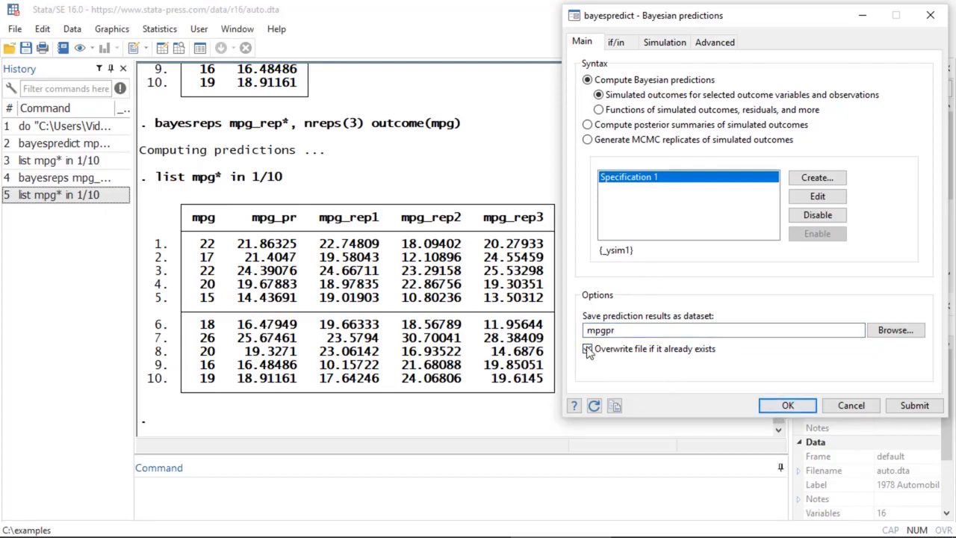
{"action": "left_click", "coordinate": [787, 405]}
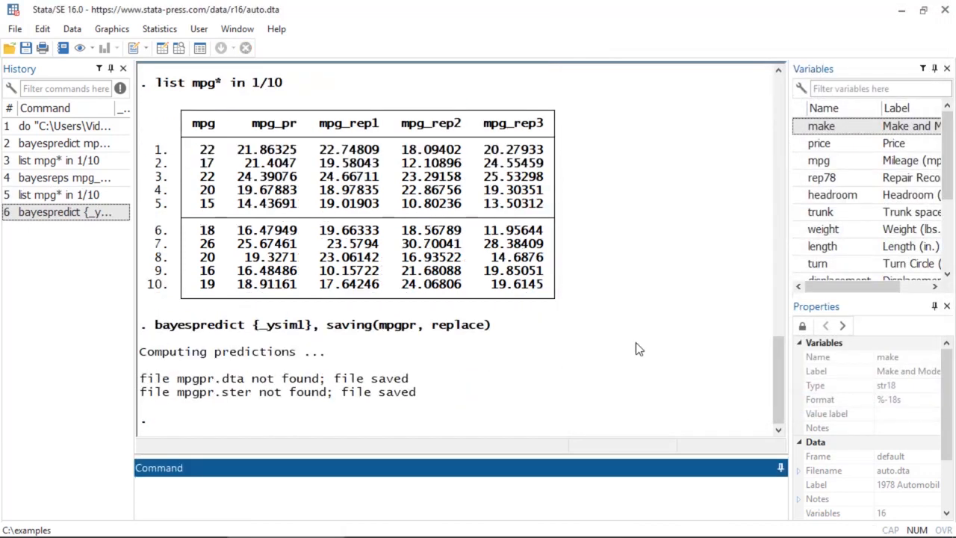
{"action": "left_click_drag", "start_coordinate": [156, 330], "coordinate": [312, 331]}
{"action": "left_click_drag", "start_coordinate": [328, 327], "coordinate": [489, 334]}
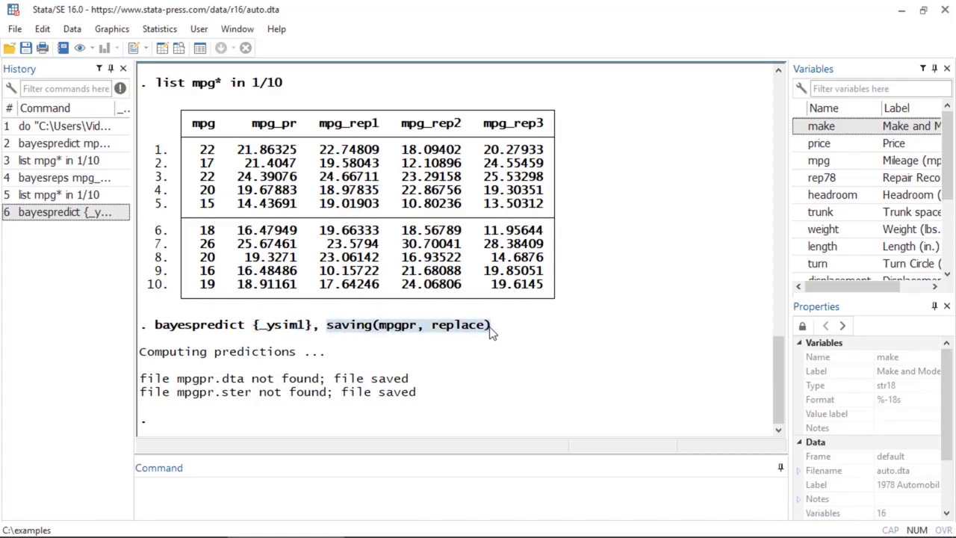
{"action": "left_click", "coordinate": [416, 330]}
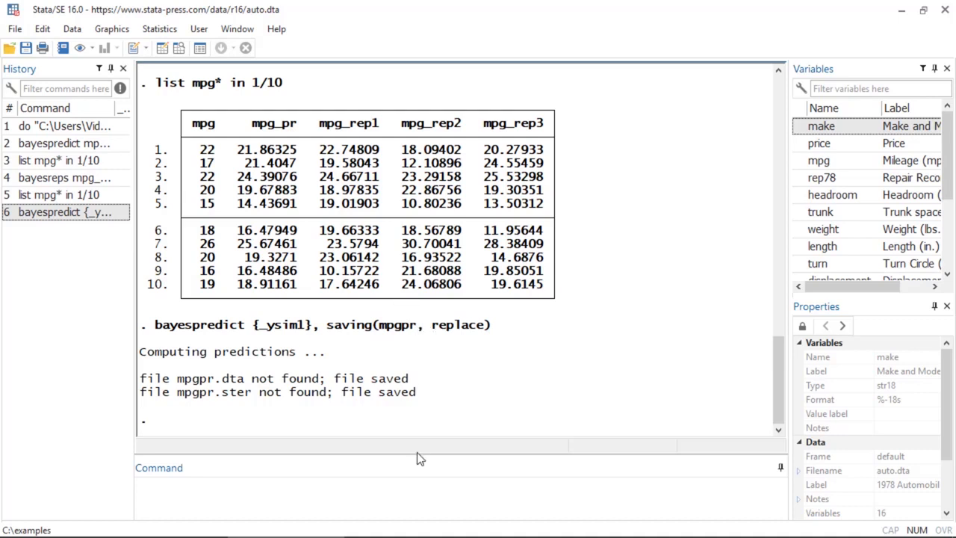
{"action": "left_click", "coordinate": [417, 471]}
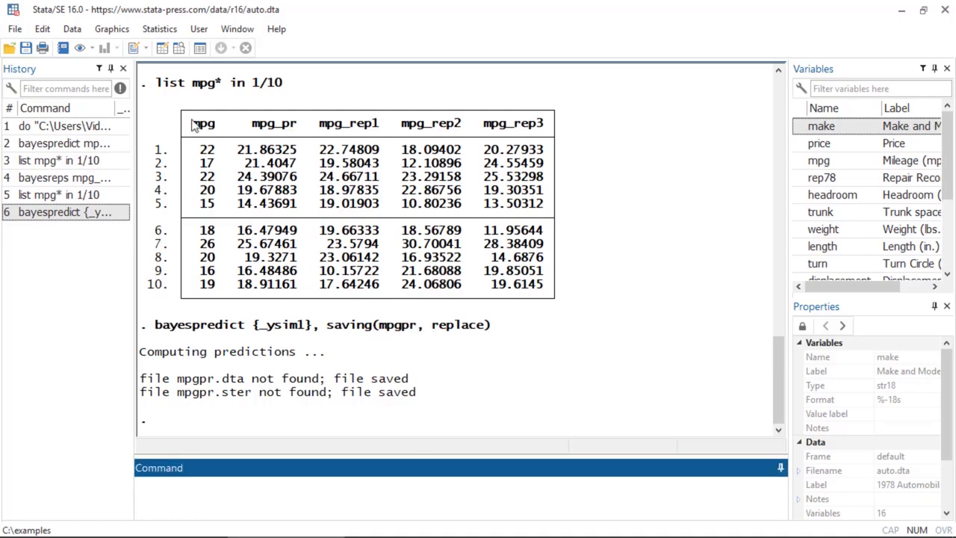
Set up Bayesian summary statistics for Bayesian predictions, using mpgpr as the prediction dataset.
{"action": "left_click", "coordinate": [143, 32]}
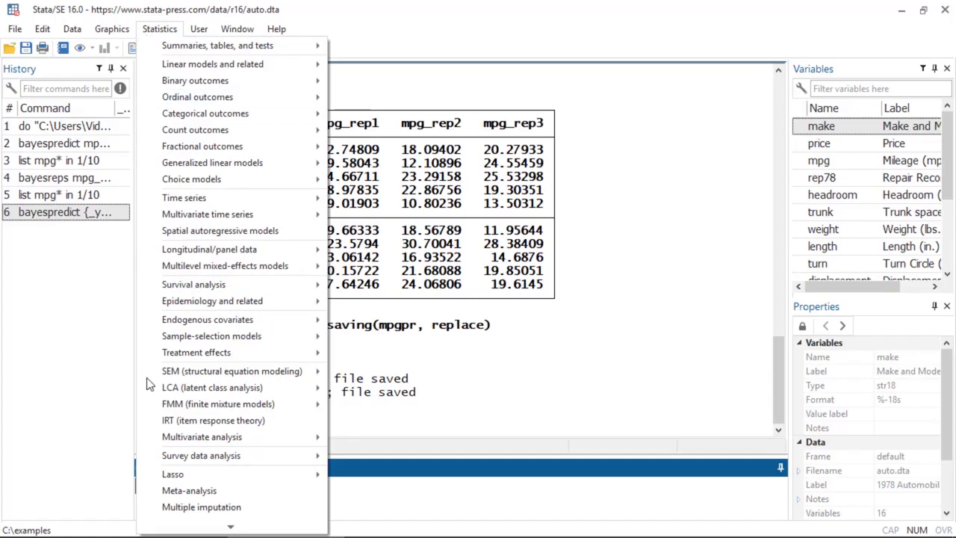
{"action": "mouse_move", "coordinate": [170, 531]}
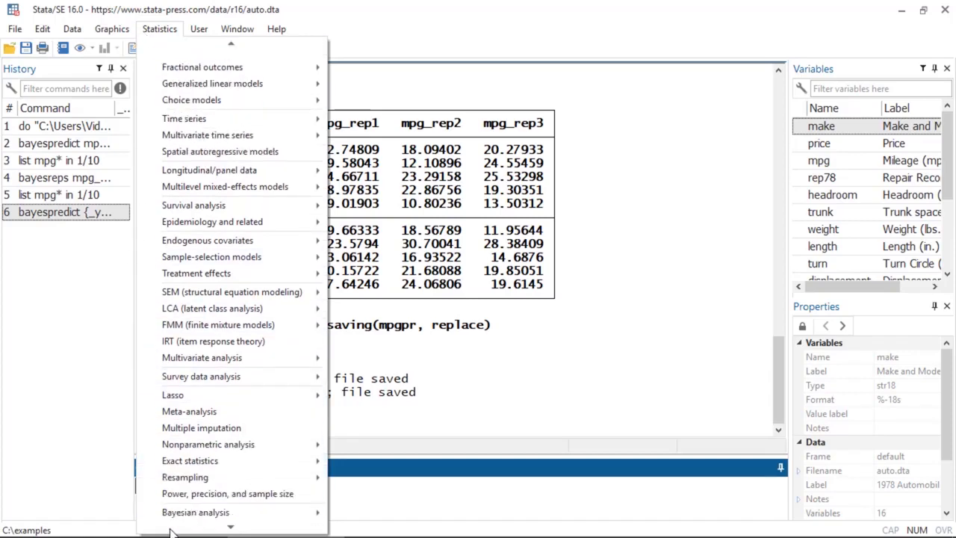
{"action": "mouse_move", "coordinate": [178, 491]}
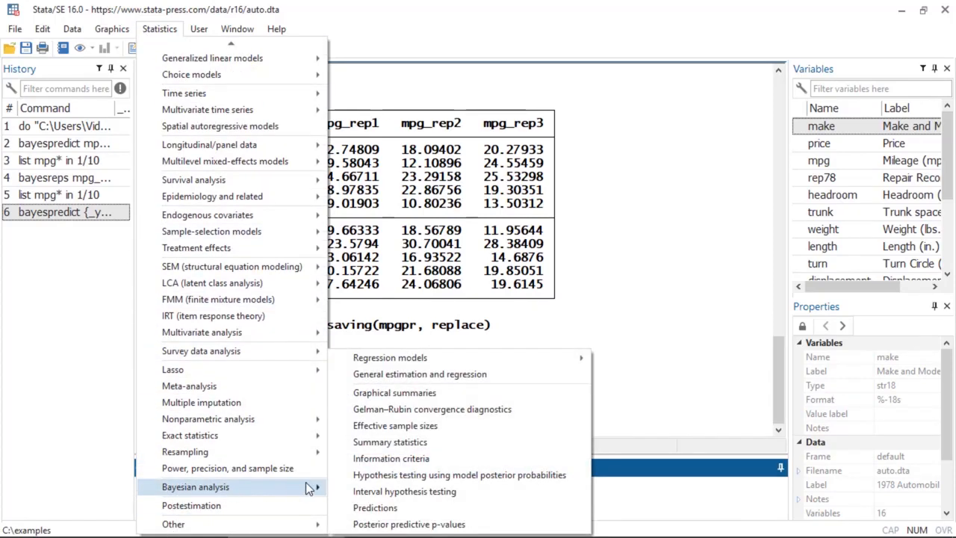
{"action": "left_click", "coordinate": [389, 442]}
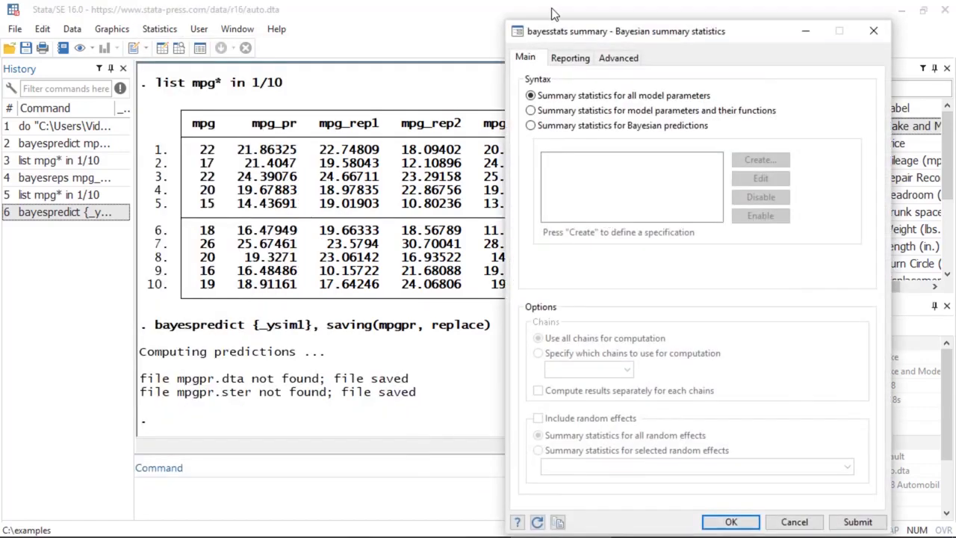
{"action": "left_click_drag", "start_coordinate": [601, 39], "coordinate": [647, 32]}
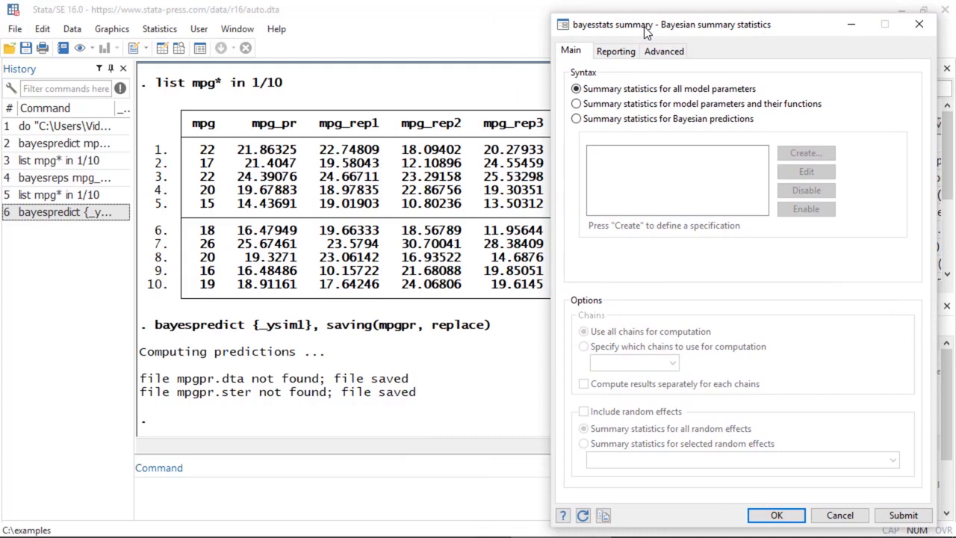
{"action": "left_click", "coordinate": [577, 121]}
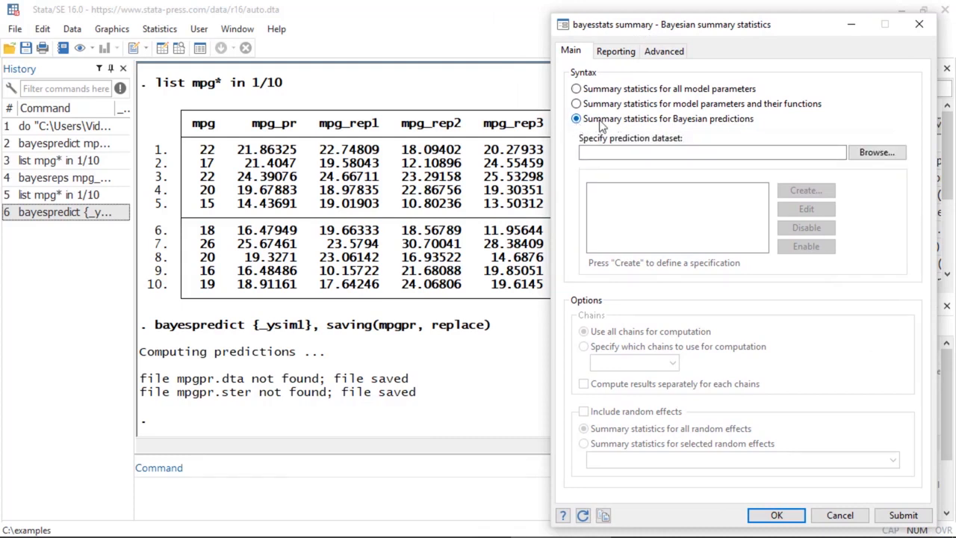
{"action": "left_click", "coordinate": [682, 152]}
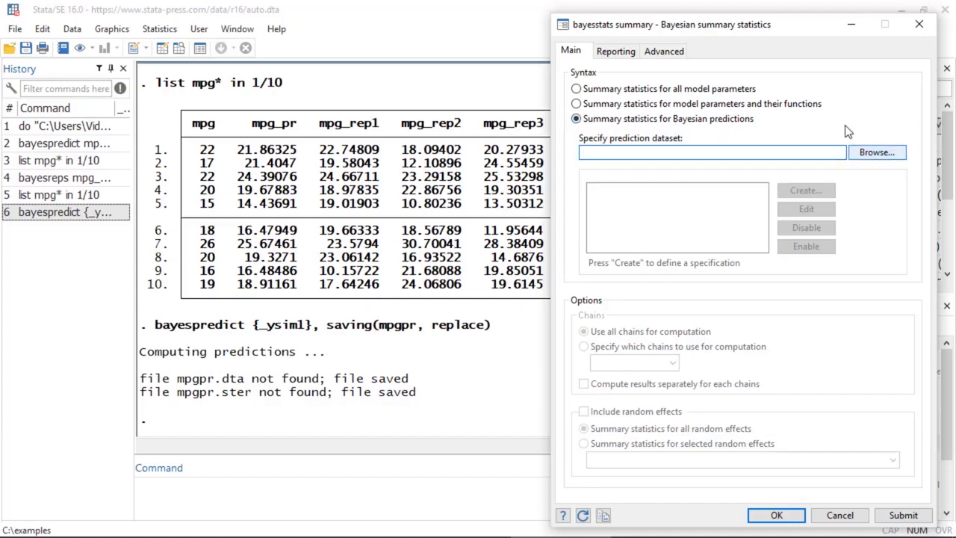
{"action": "type", "text": "mpgpr"}
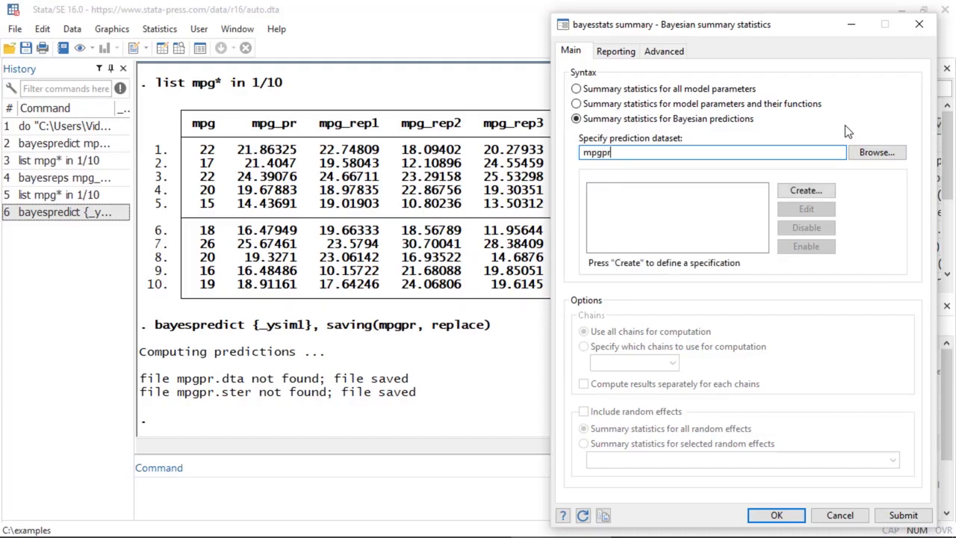
Define a summary specification of simulated outcomes for mpg over all observations and run the summary.
{"action": "left_click", "coordinate": [817, 188]}
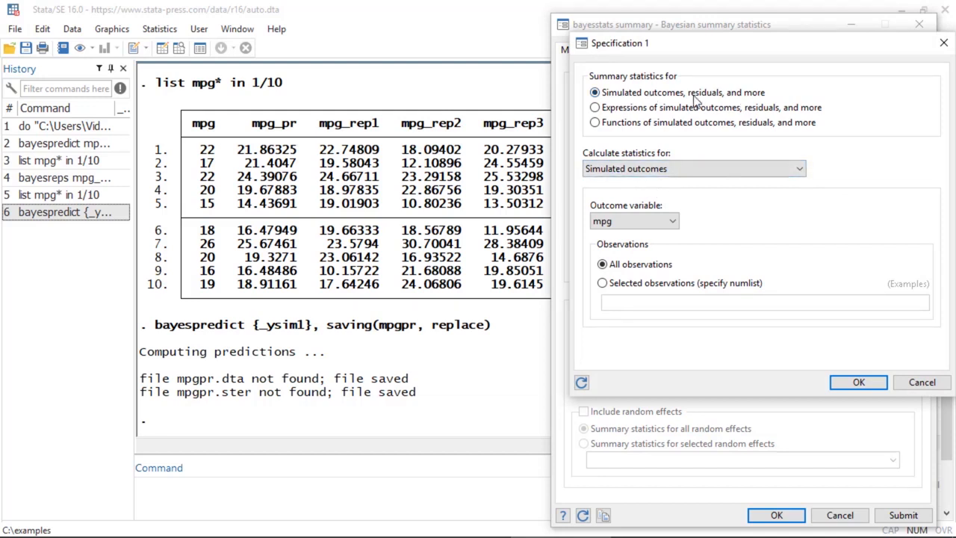
{"action": "left_click", "coordinate": [859, 382]}
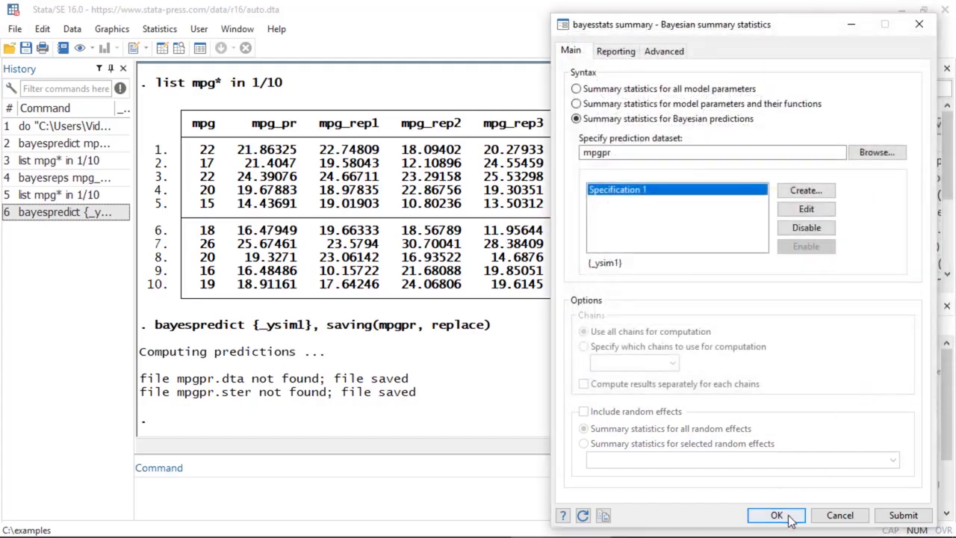
{"action": "left_click", "coordinate": [789, 518]}
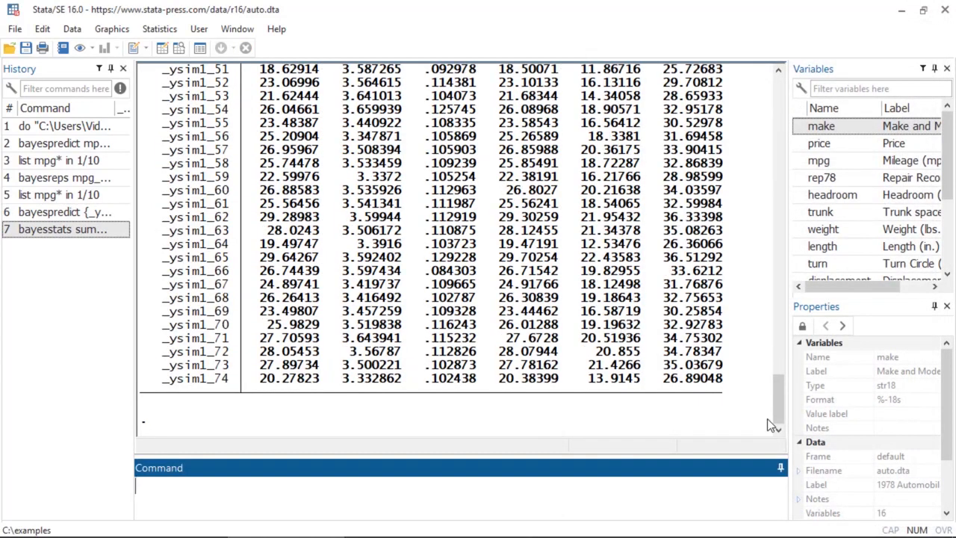
Examine the posterior summary table, comparing the means of the first three simulated mpg observations.
{"action": "left_click_drag", "start_coordinate": [779, 406], "coordinate": [777, 296]}
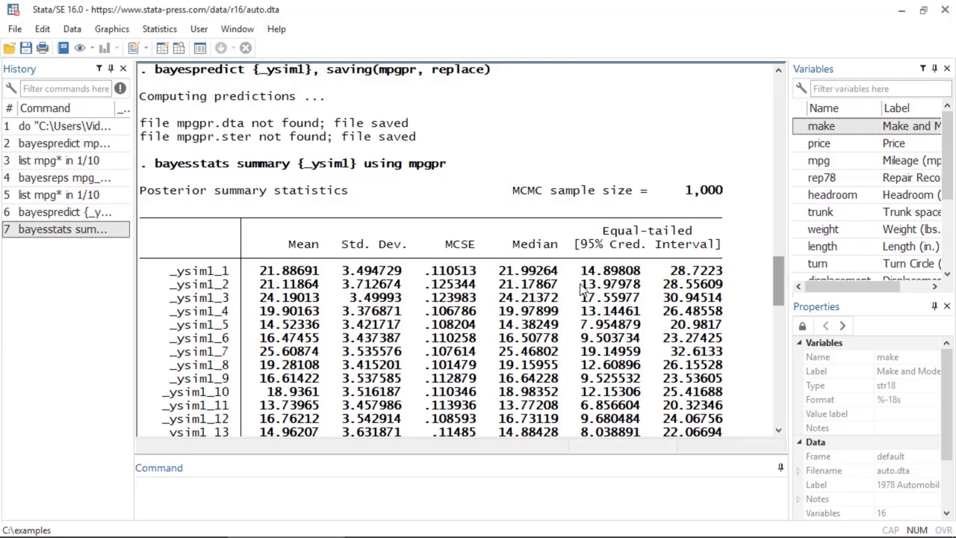
{"action": "left_click_drag", "start_coordinate": [258, 275], "coordinate": [319, 273]}
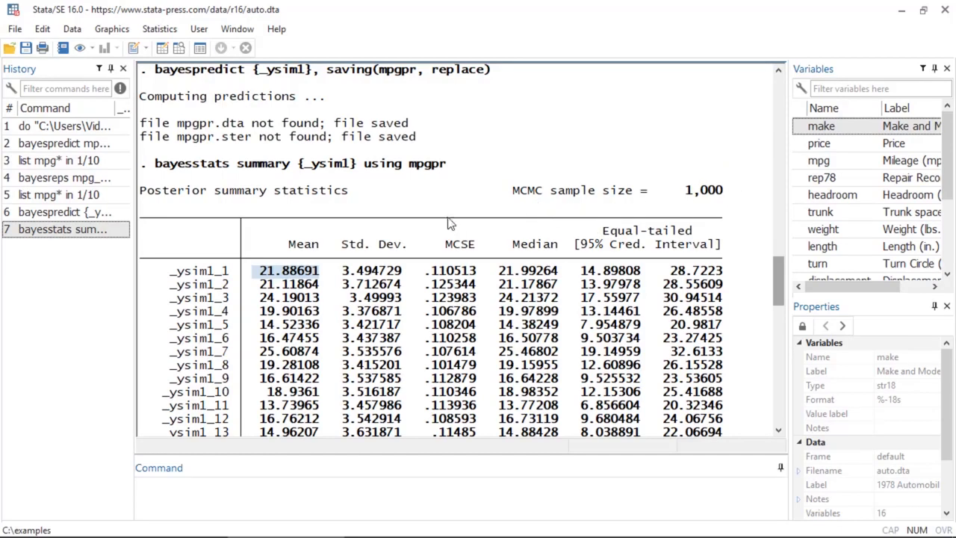
{"action": "left_click", "coordinate": [269, 278]}
{"action": "left_click_drag", "start_coordinate": [262, 278], "coordinate": [322, 278]}
{"action": "left_click", "coordinate": [325, 278]}
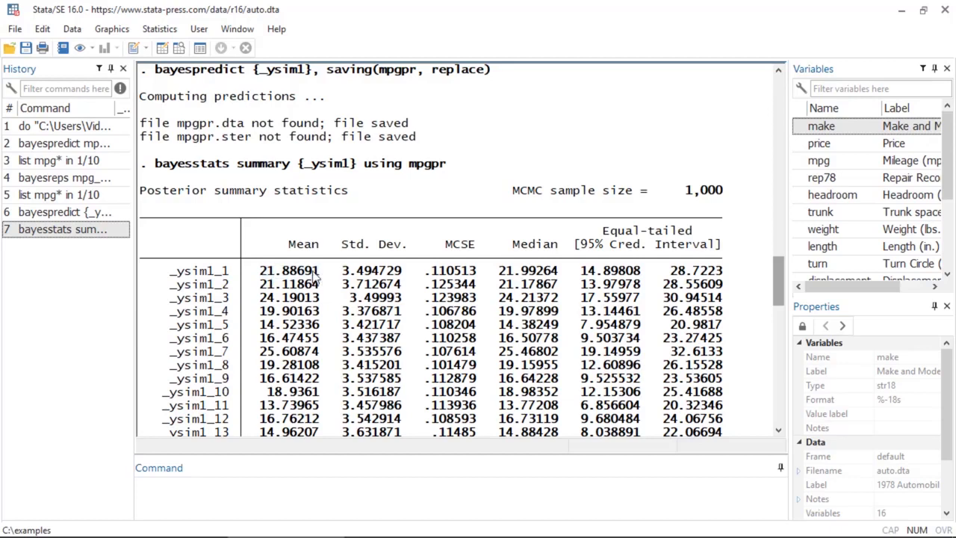
{"action": "left_click_drag", "start_coordinate": [254, 287], "coordinate": [322, 284]}
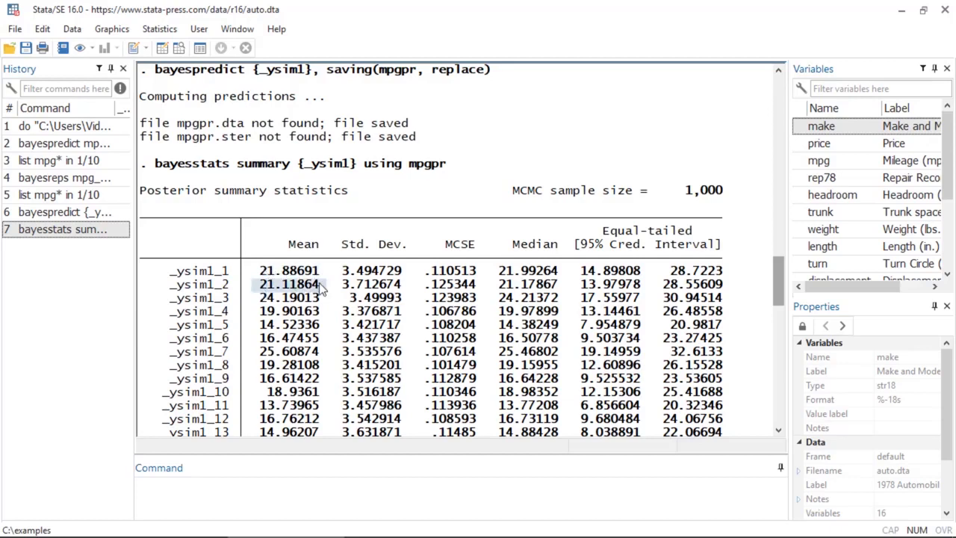
{"action": "left_click_drag", "start_coordinate": [259, 297], "coordinate": [322, 300]}
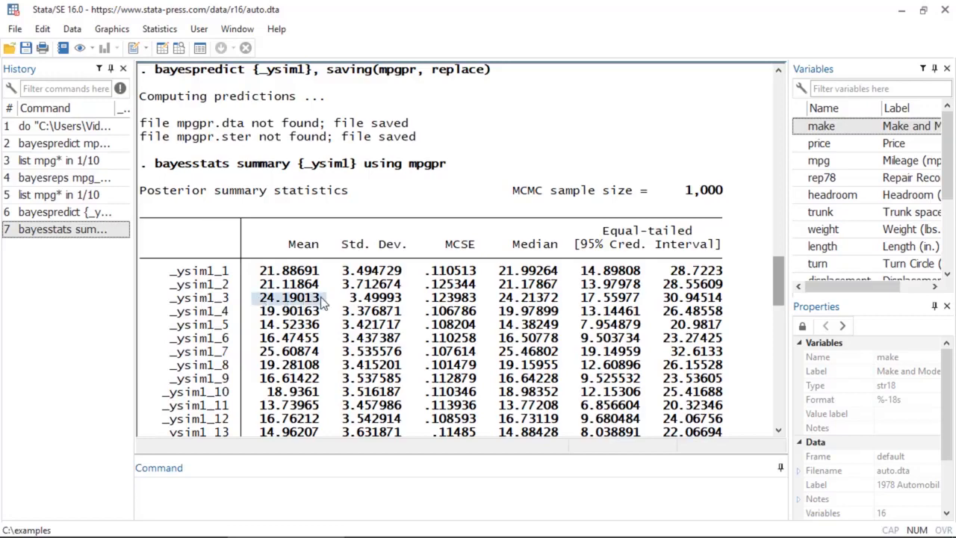
{"action": "left_click_drag", "start_coordinate": [773, 262], "coordinate": [774, 401]}
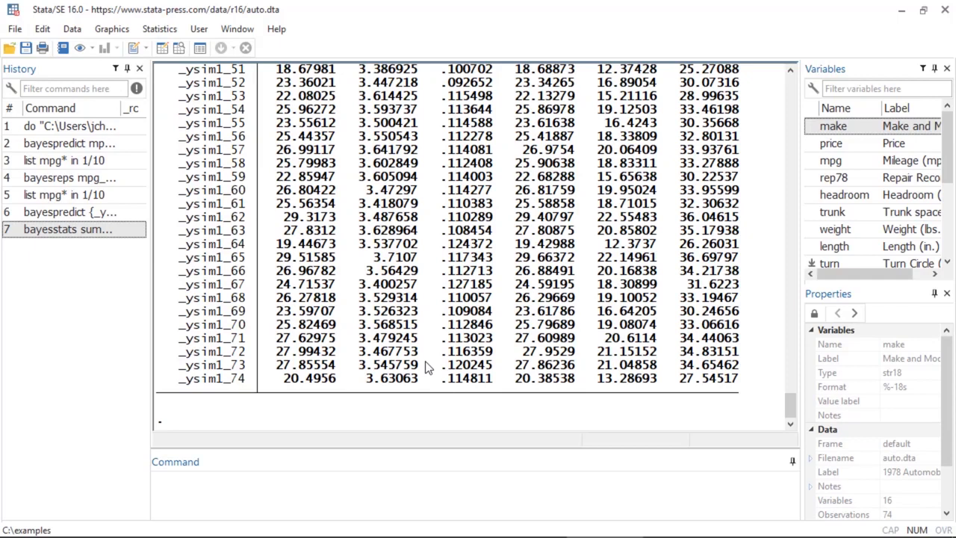
Set up a posterior predictive p-values analysis with mpgpr as the prediction dataset.
{"action": "left_click", "coordinate": [155, 33]}
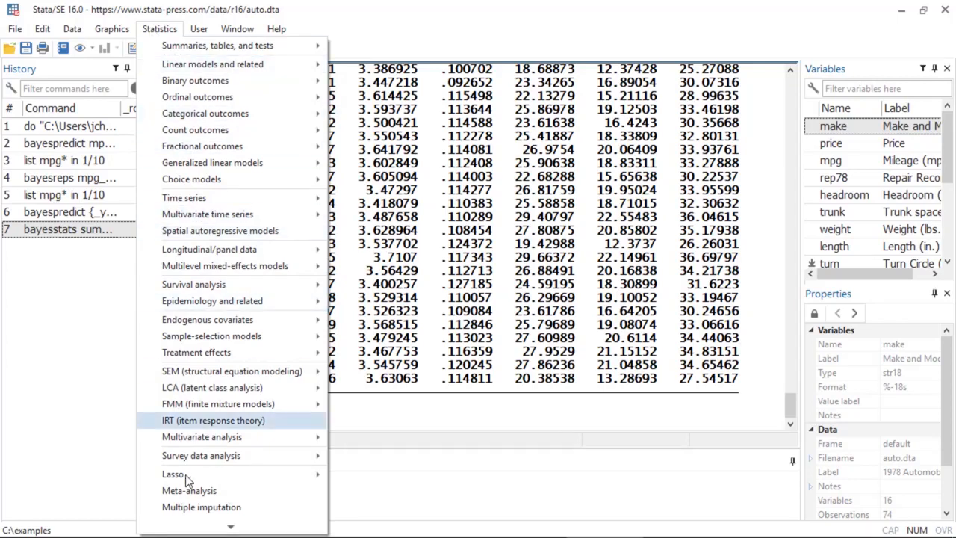
{"action": "mouse_move", "coordinate": [188, 529]}
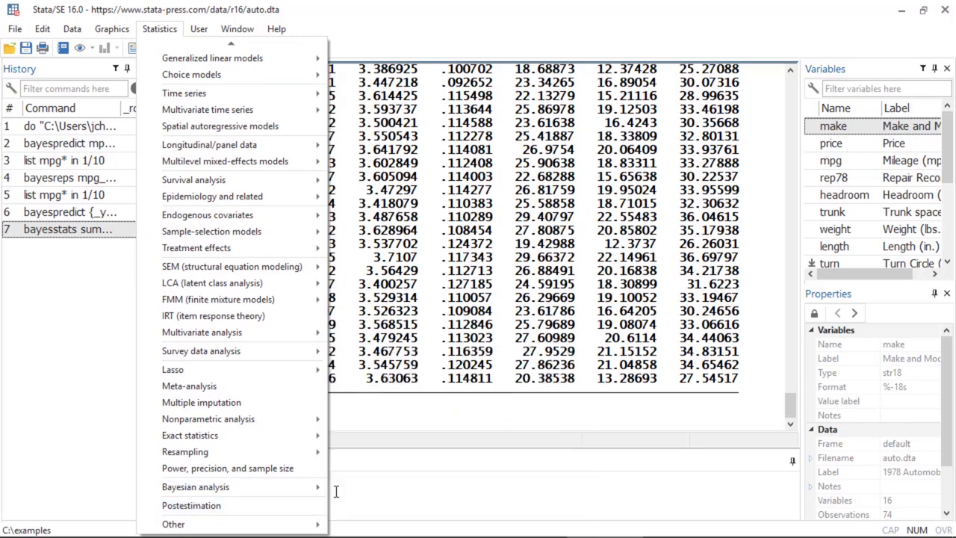
{"action": "mouse_move", "coordinate": [298, 486]}
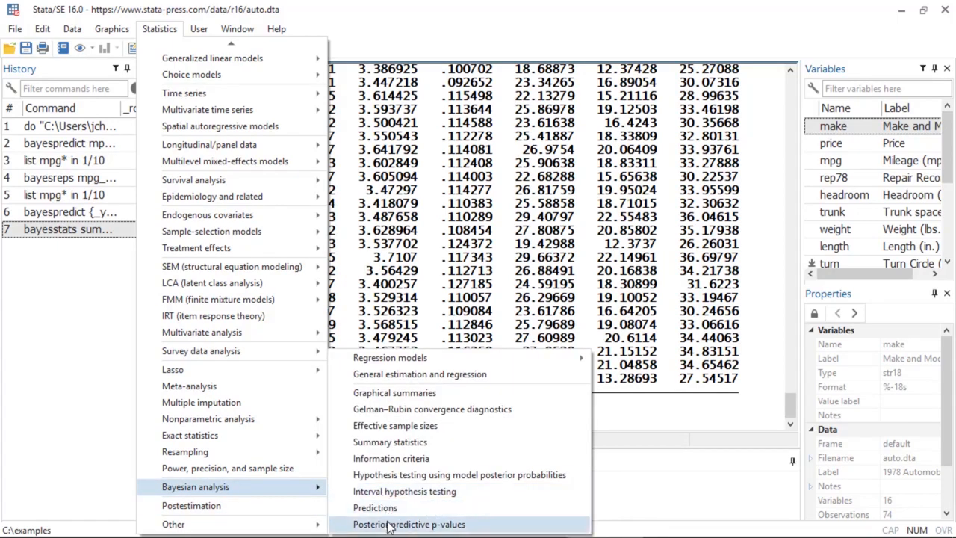
{"action": "left_click", "coordinate": [388, 524]}
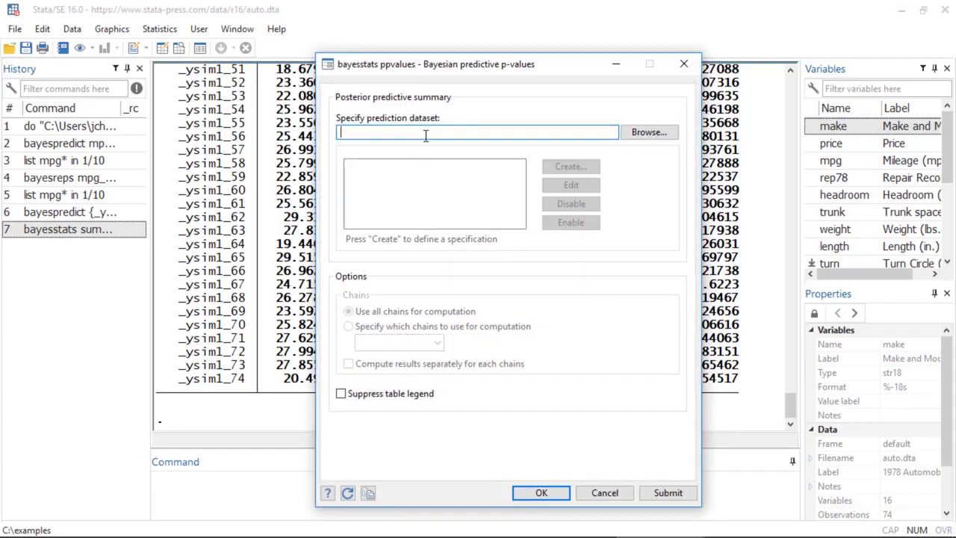
{"action": "type", "text": "mpgpr"}
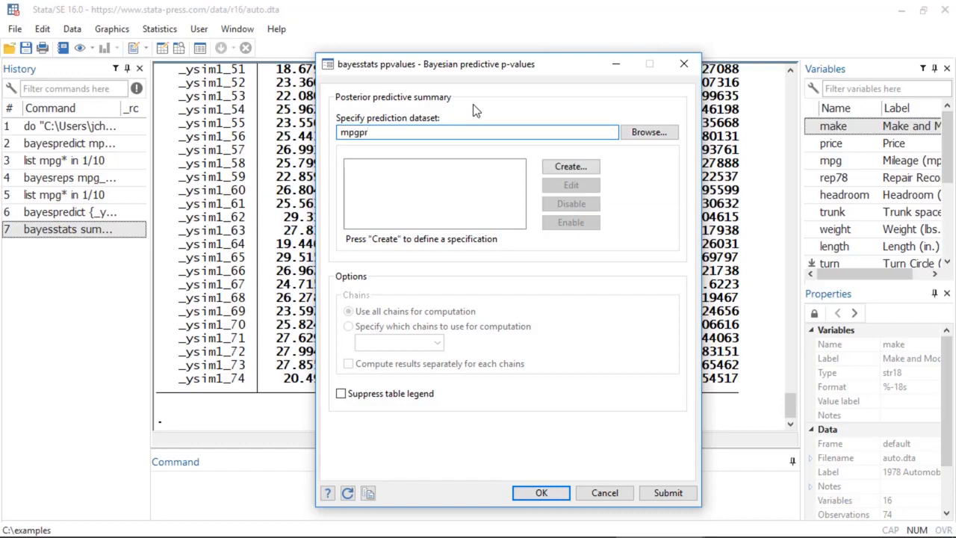
Define a function specification labelled ymin that applies min to the simulated mpg values, and compute its posterior predictive p-value.
{"action": "left_click", "coordinate": [589, 166]}
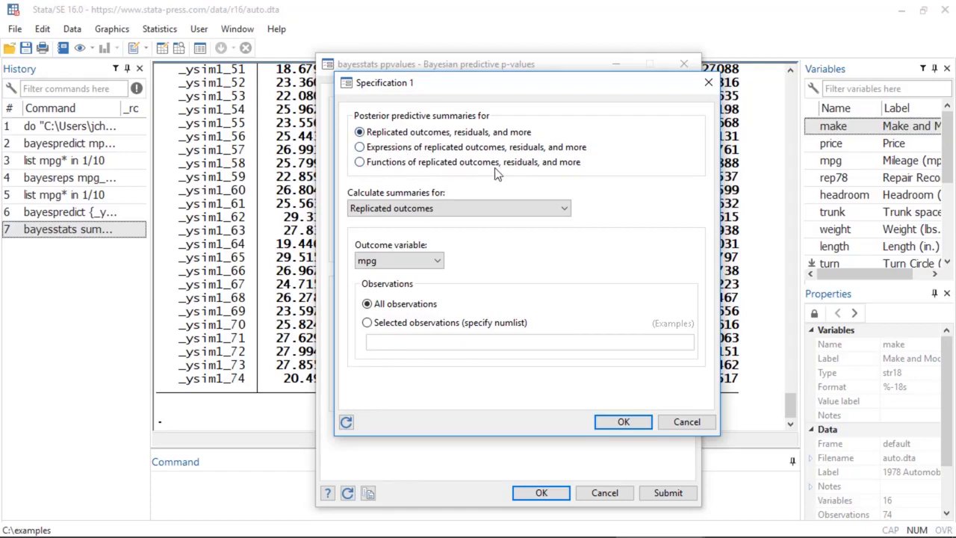
{"action": "left_click", "coordinate": [359, 162]}
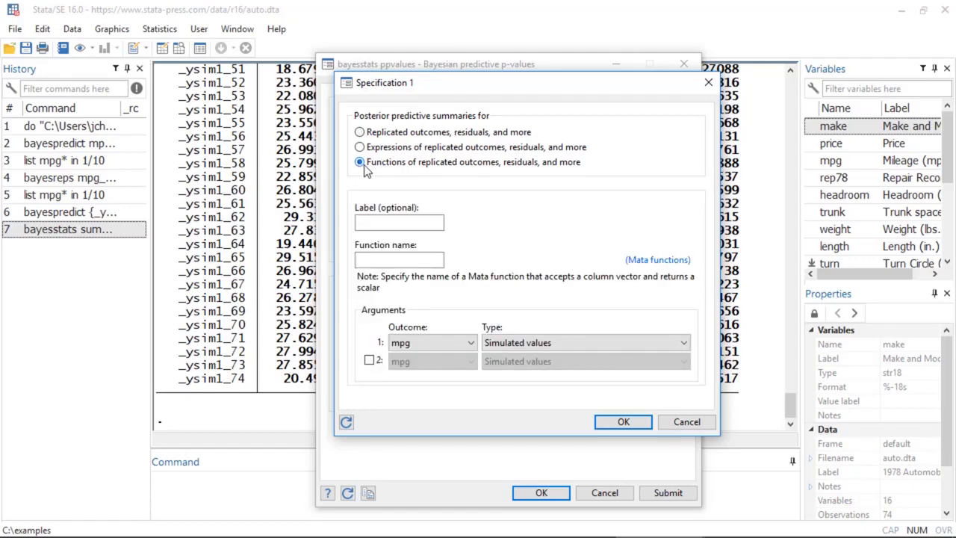
{"action": "left_click", "coordinate": [406, 217]}
{"action": "type", "text": "ymin"}
{"action": "left_click", "coordinate": [431, 259]}
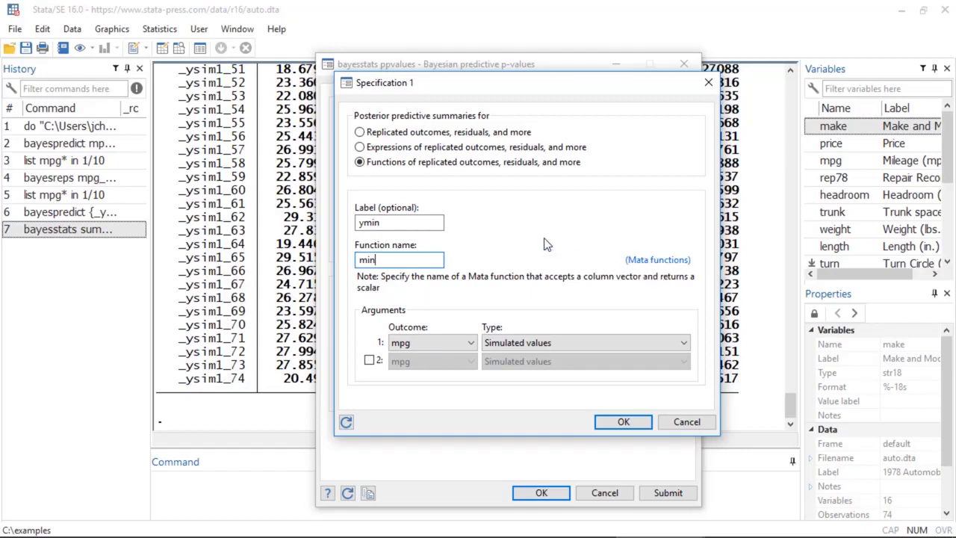
{"action": "left_click", "coordinate": [626, 422]}
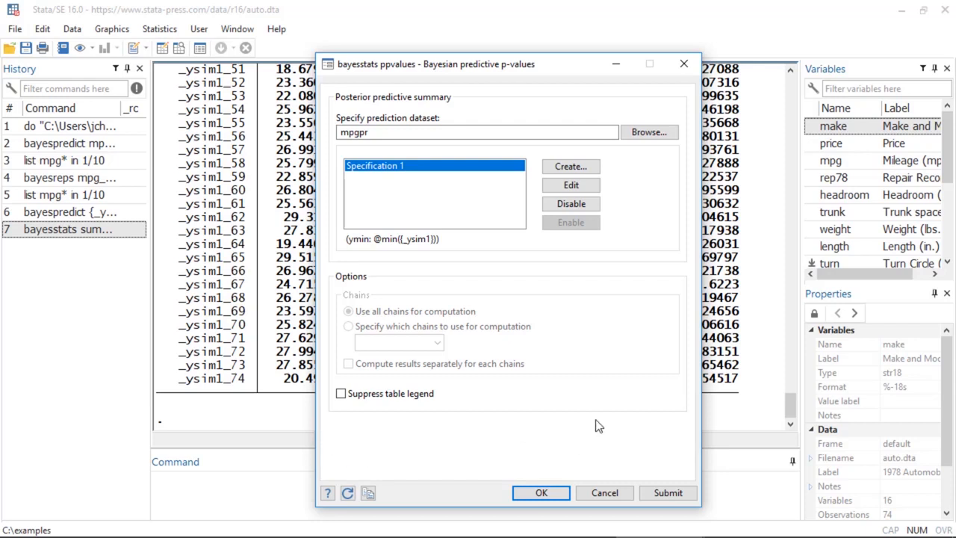
{"action": "left_click", "coordinate": [541, 494]}
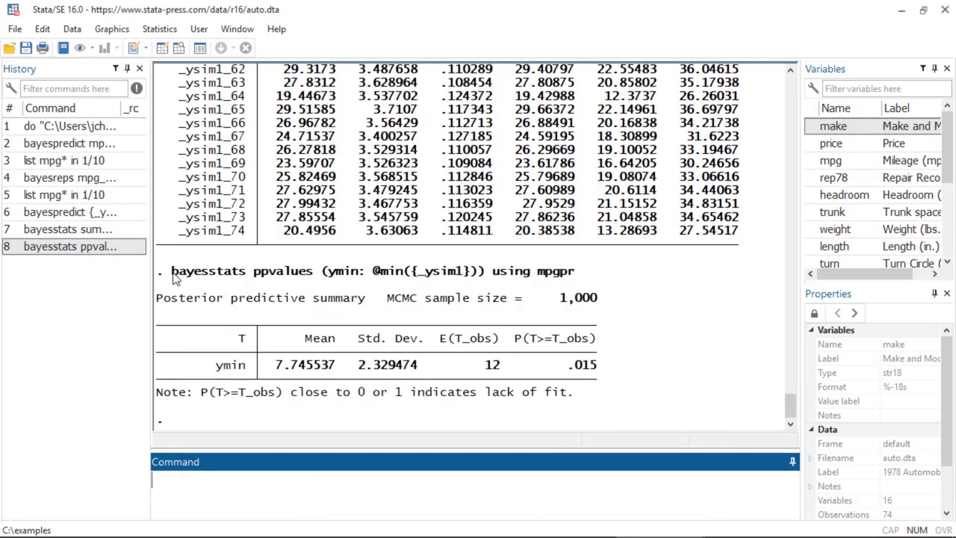
{"action": "left_click_drag", "start_coordinate": [173, 274], "coordinate": [313, 275]}
{"action": "left_click", "coordinate": [257, 274]}
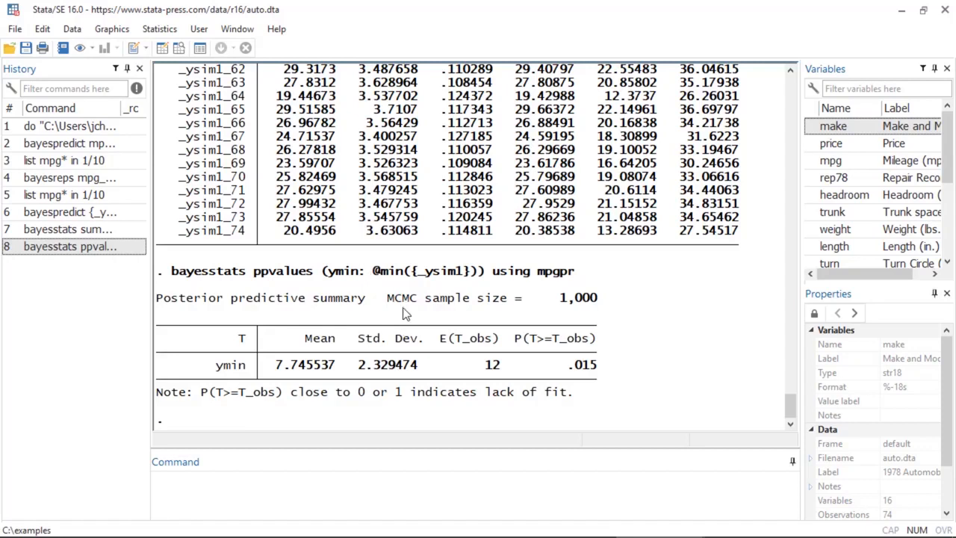
Load the saved prediction dataset with the command "use mpgpr, clear".
{"action": "left_click", "coordinate": [437, 497]}
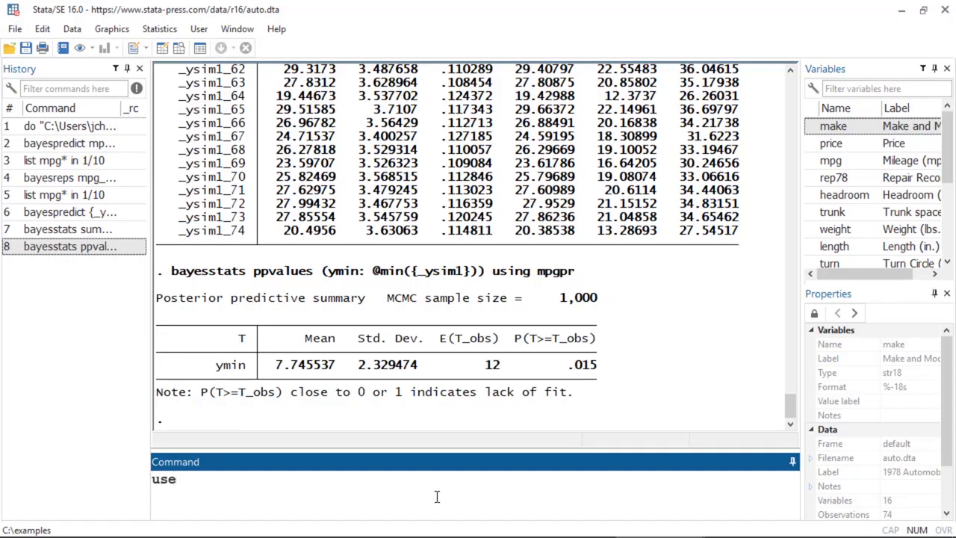
{"action": "type", "text": "mpgpr, clear"}
{"action": "key", "text": "Return"}
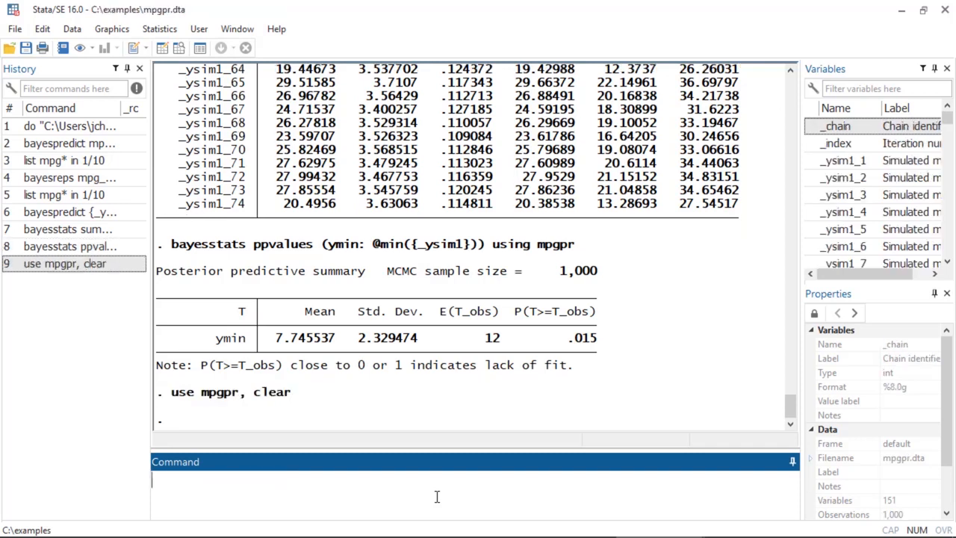
Browse the mpgpr dataset in the Data Editor and look through its simulated outcome columns and rows.
{"action": "left_click", "coordinate": [180, 48]}
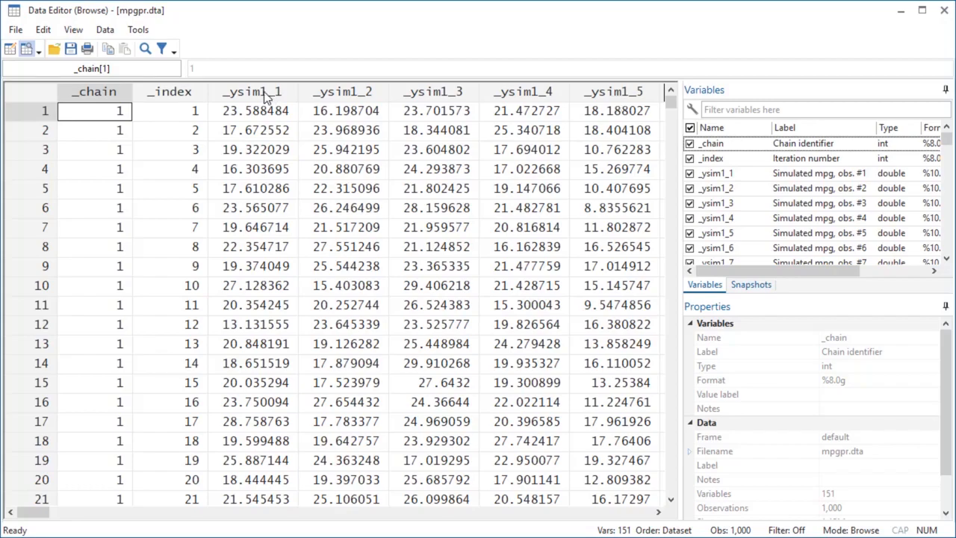
{"action": "left_click_drag", "start_coordinate": [46, 515], "coordinate": [22, 514]}
{"action": "mouse_move", "coordinate": [669, 104]}
{"action": "left_mouse_down"}
{"action": "mouse_move", "coordinate": [669, 122]}
{"action": "mouse_move", "coordinate": [674, 104]}
{"action": "left_mouse_up"}
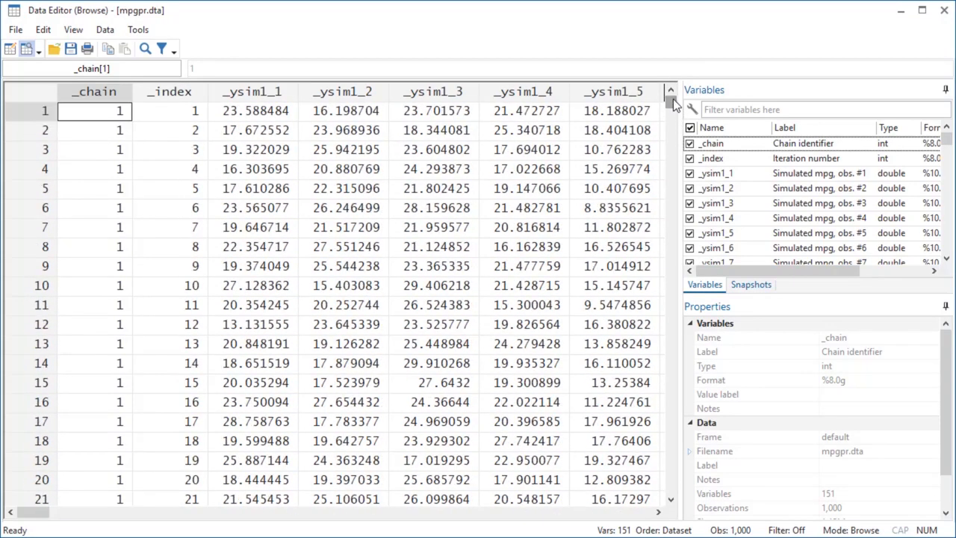